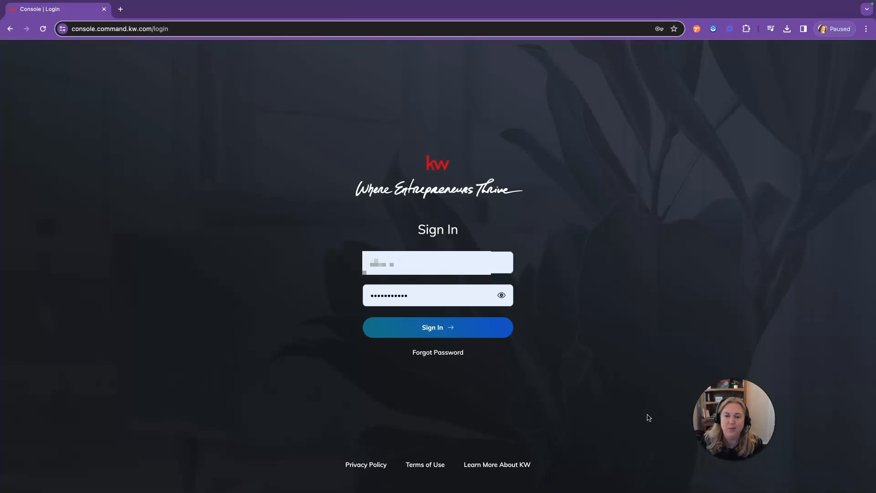
# Step: Submit the filled-in credentials to sign in to the KW Command console
pyautogui.click(658, 419)
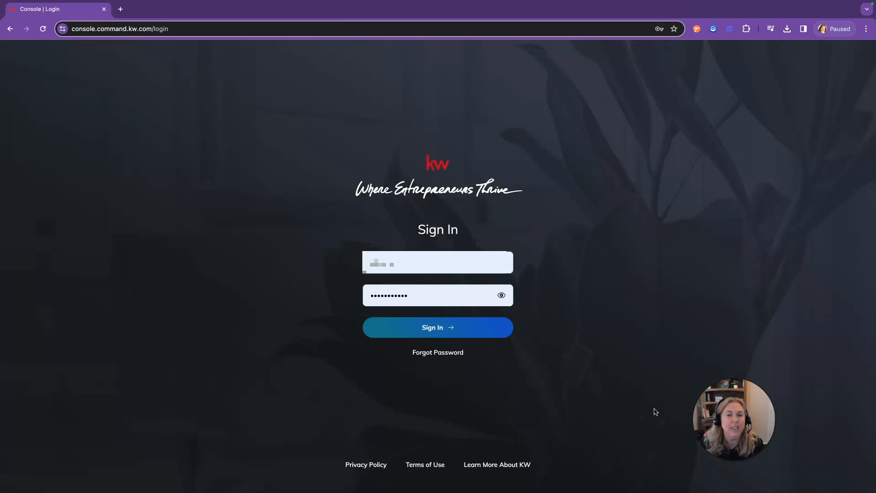
pyautogui.click(661, 408)
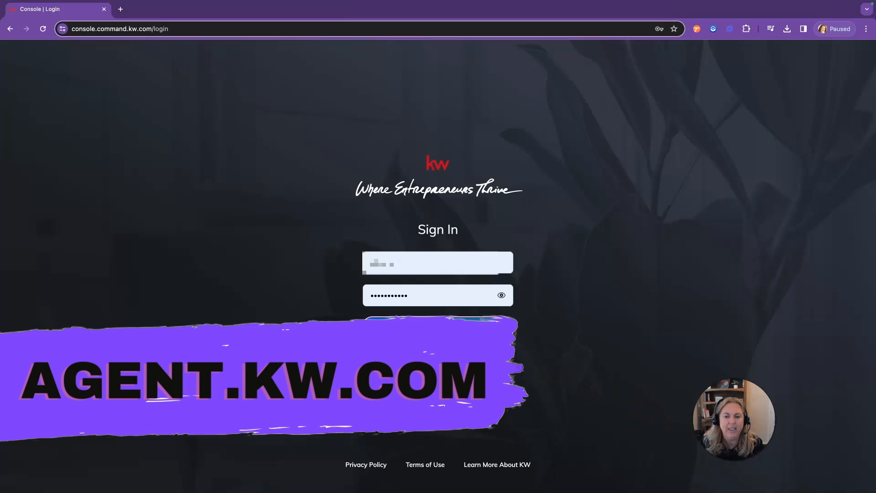
pyautogui.click(507, 327)
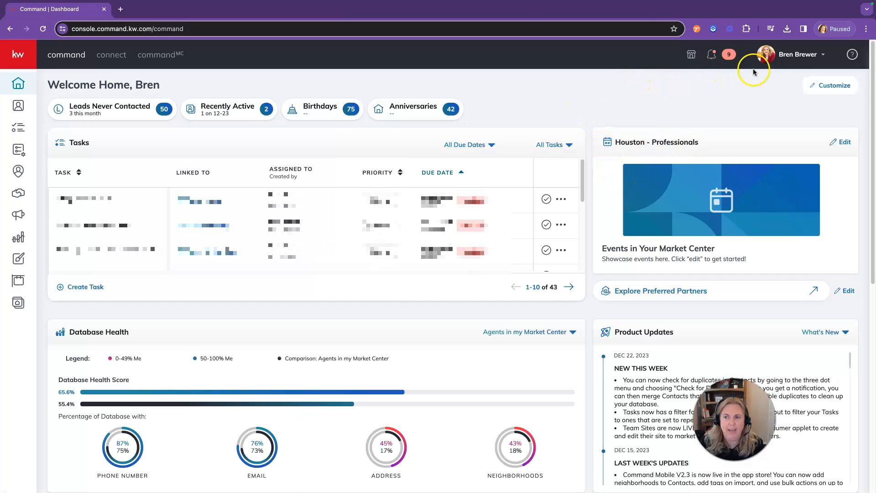
pyautogui.click(798, 57)
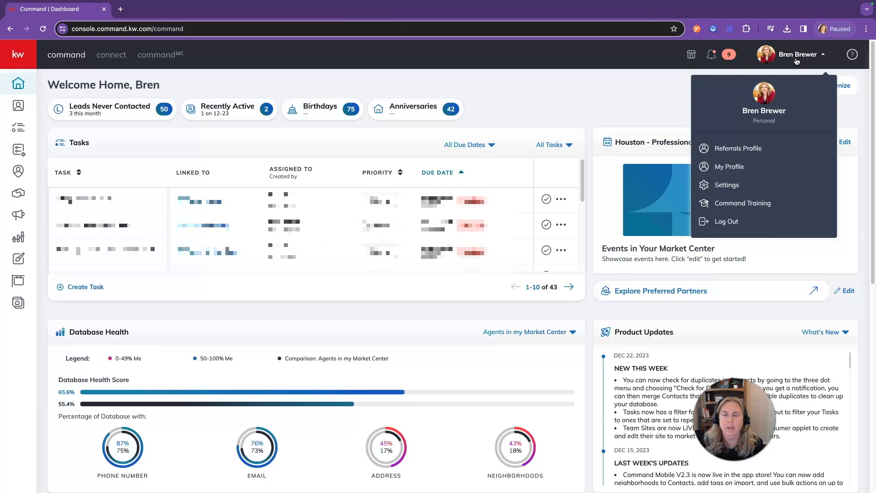
pyautogui.click(737, 168)
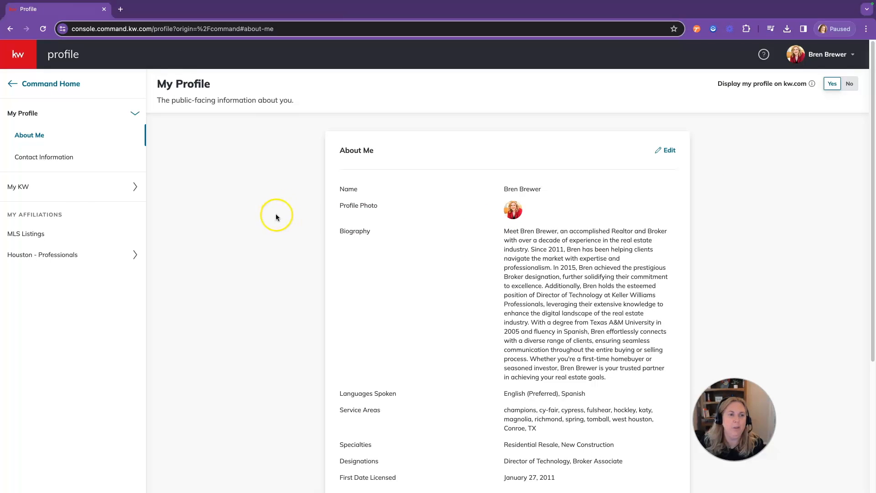
pyautogui.click(49, 190)
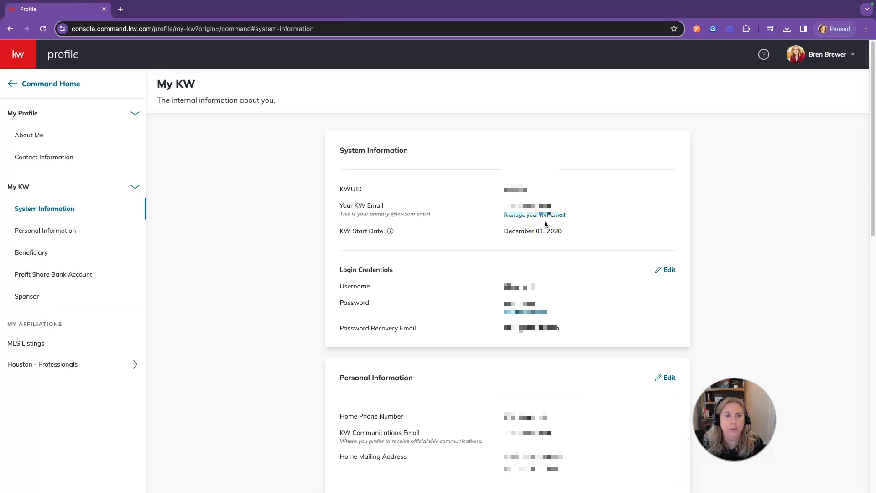
pyautogui.click(498, 221)
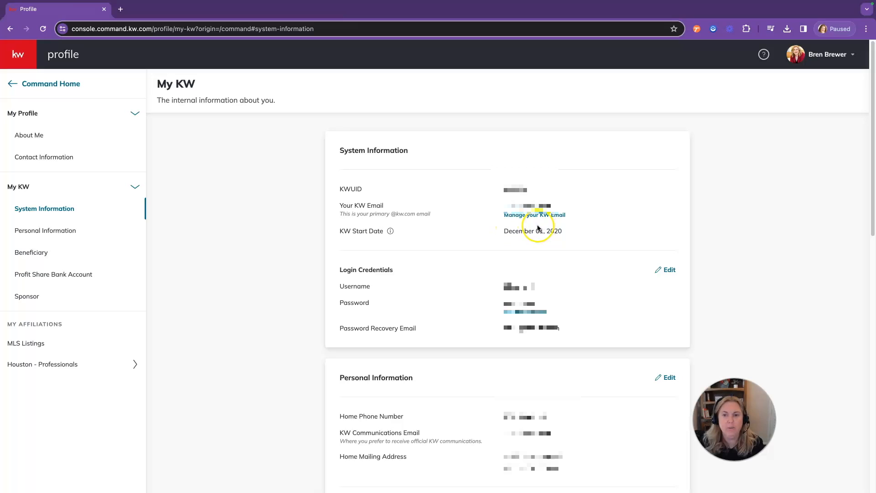
# Step: From the dashboard, go to Settings via the account menu under your name
pyautogui.click(92, 79)
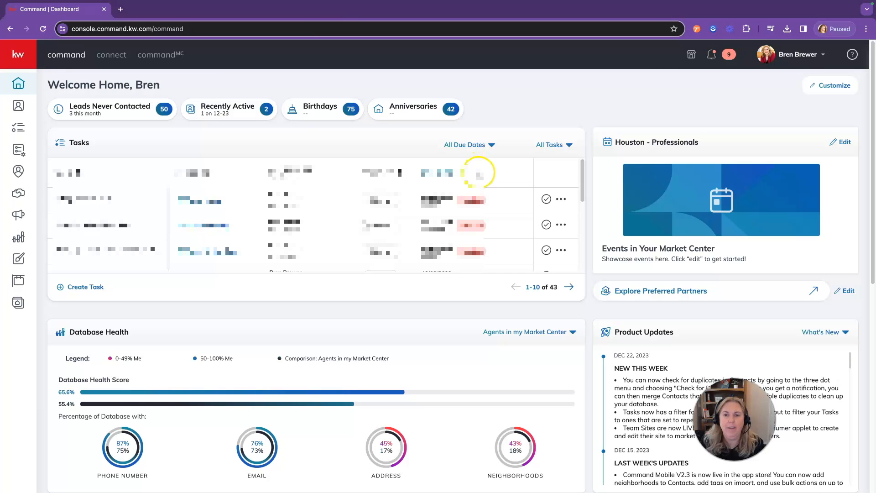
pyautogui.click(788, 55)
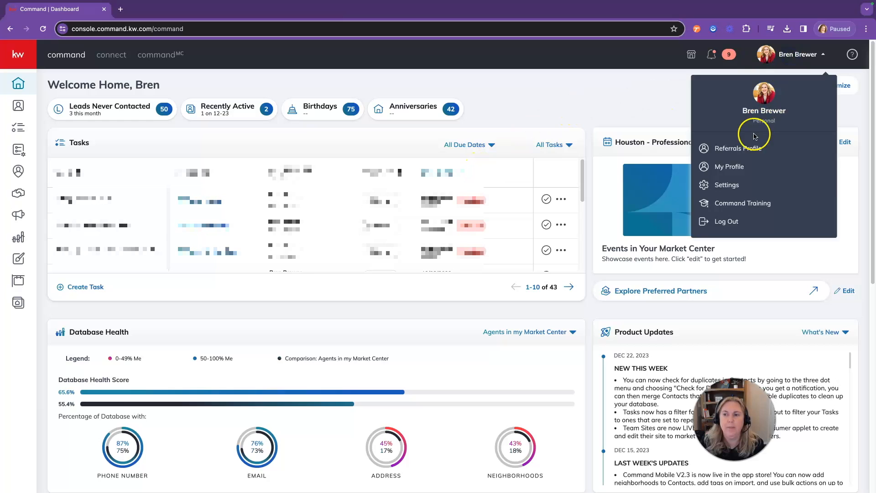
pyautogui.click(740, 189)
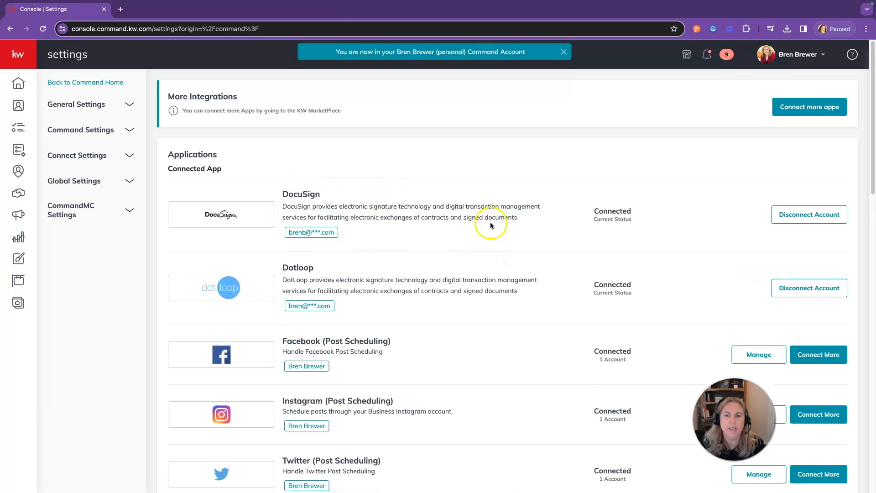
pyautogui.scroll(-3, 505, 235)
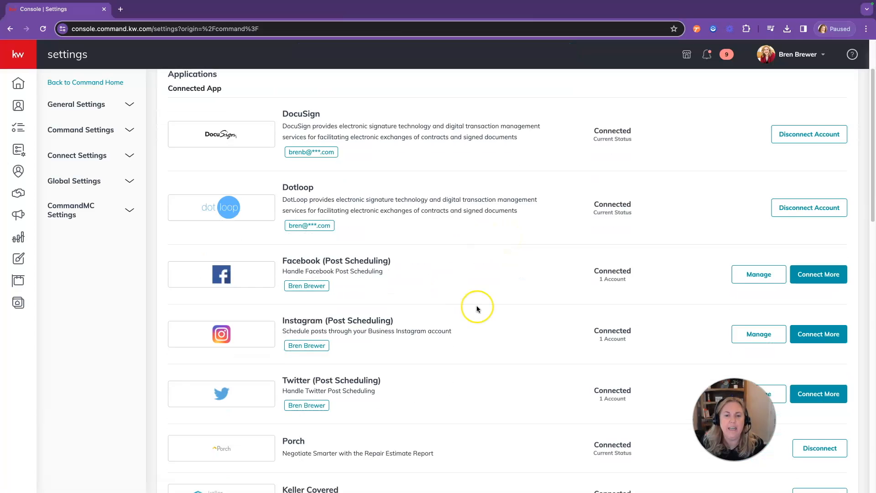
pyautogui.scroll(-1, 476, 306)
pyautogui.scroll(-3, 488, 275)
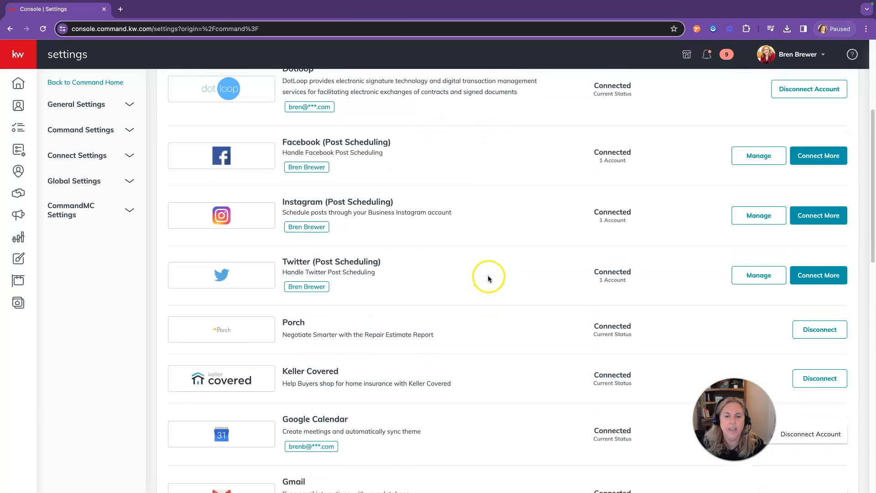
pyautogui.scroll(-5, 488, 276)
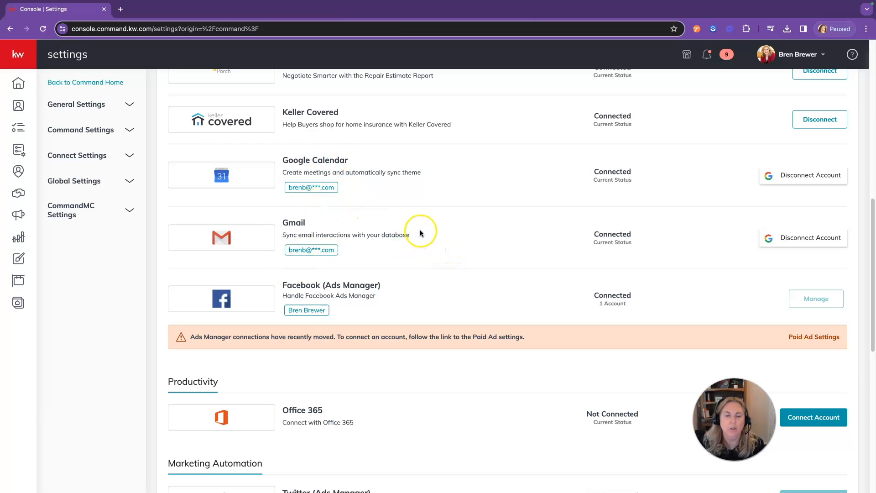
pyautogui.scroll(1, 425, 226)
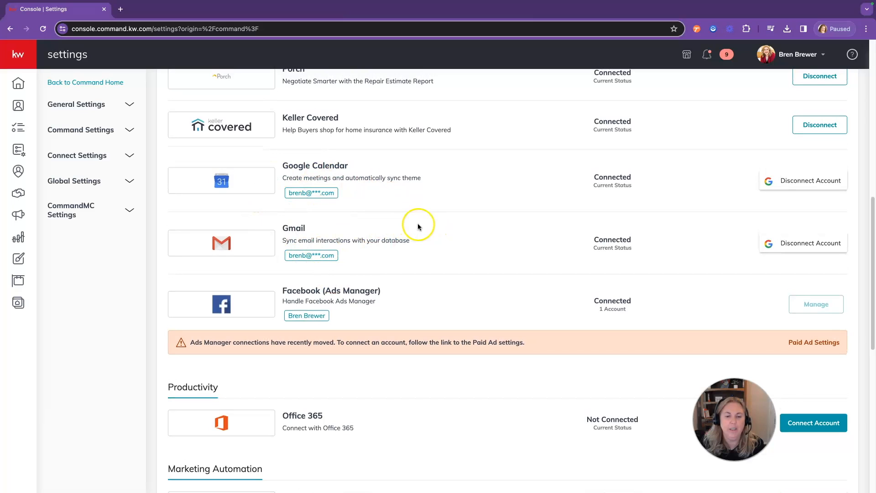
pyautogui.scroll(2, 504, 193)
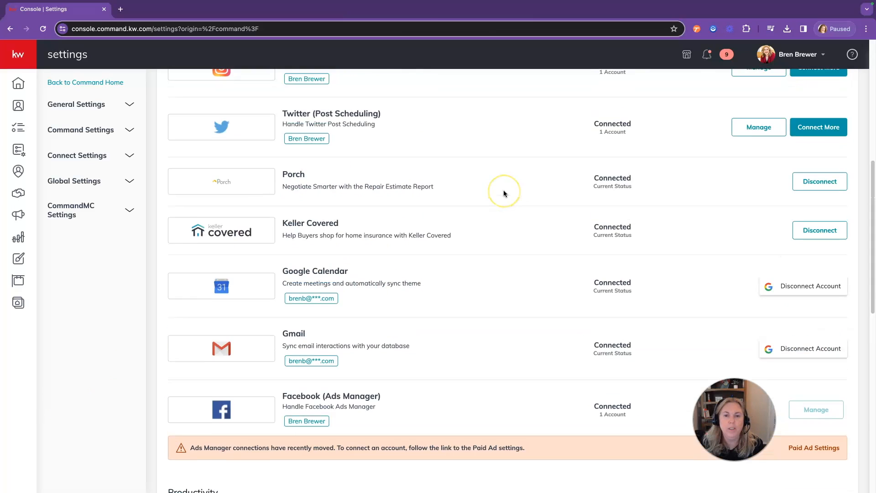
pyautogui.scroll(2, 504, 192)
pyautogui.scroll(-3, 502, 199)
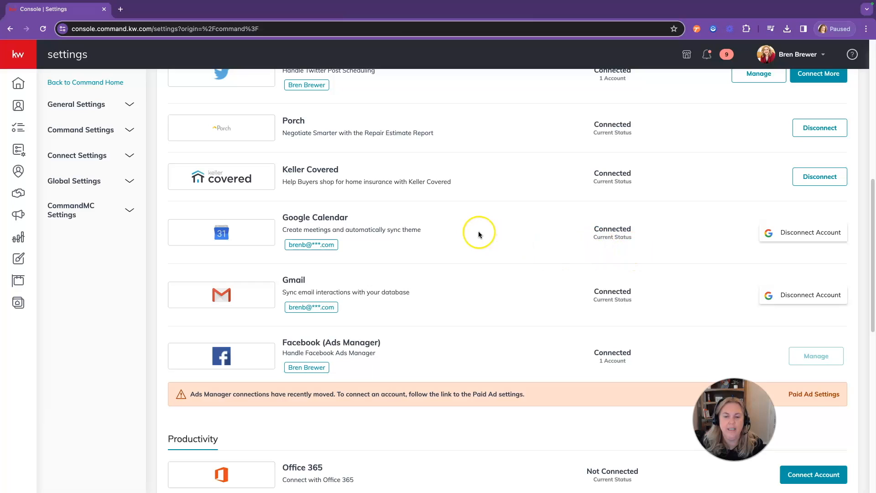
pyautogui.scroll(2, 487, 235)
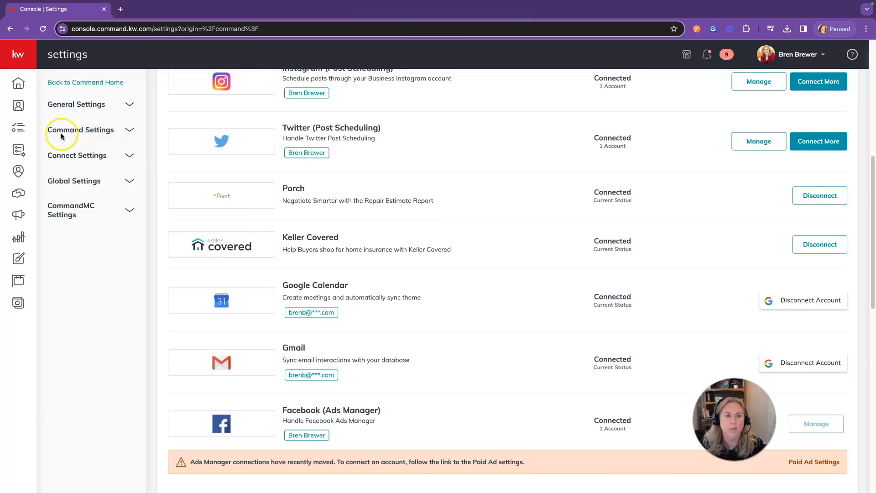
pyautogui.click(84, 156)
pyautogui.click(78, 173)
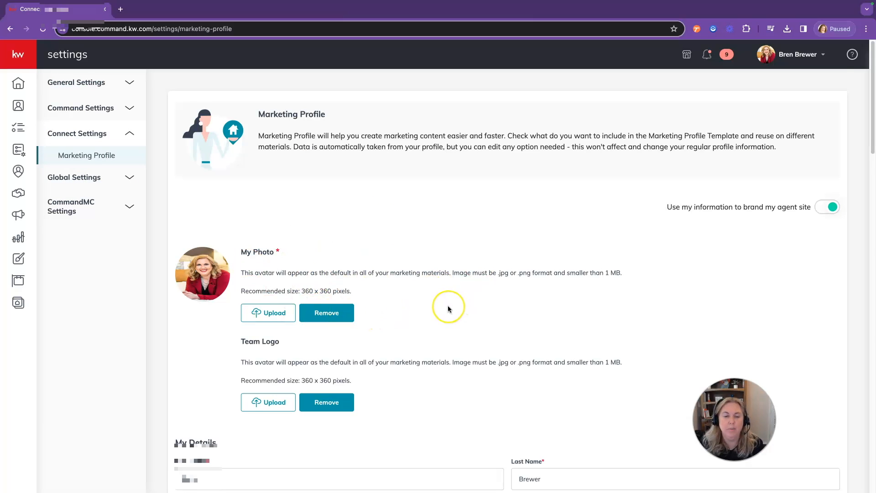
pyautogui.scroll(-2, 447, 307)
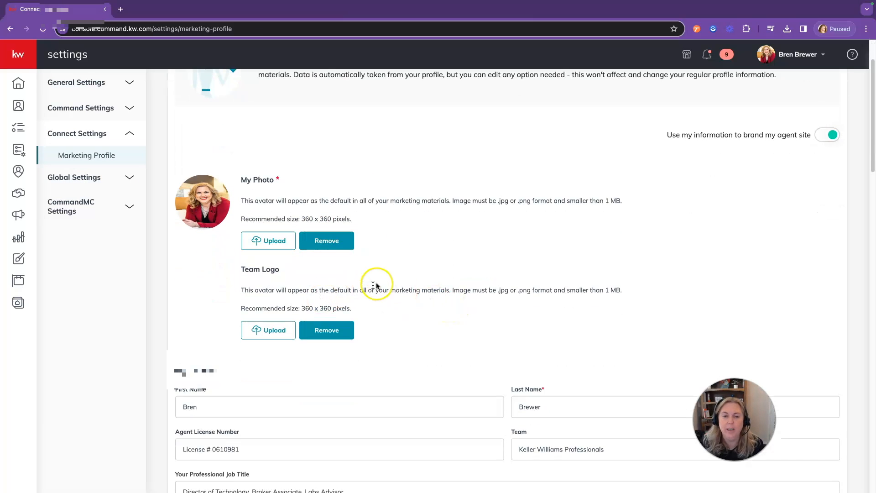
pyautogui.scroll(-3, 484, 316)
pyautogui.scroll(-7, 440, 286)
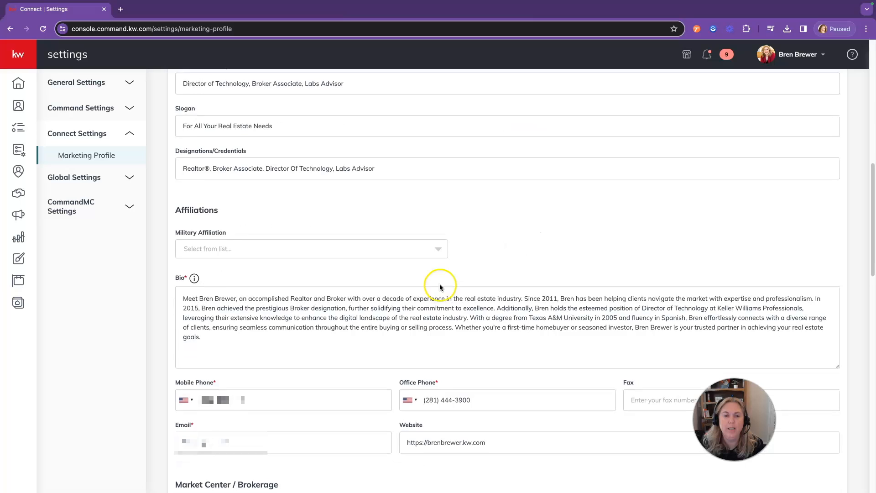
pyautogui.scroll(-3, 440, 286)
pyautogui.scroll(-1, 451, 246)
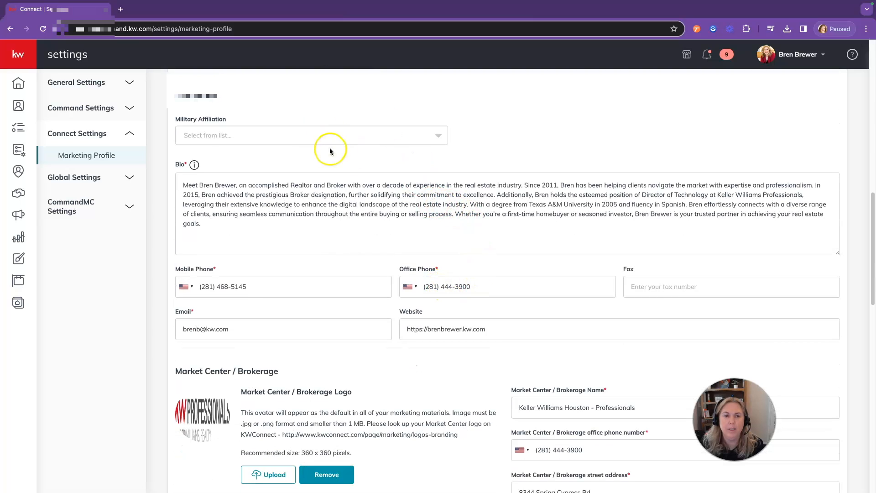
pyautogui.scroll(-2, 471, 240)
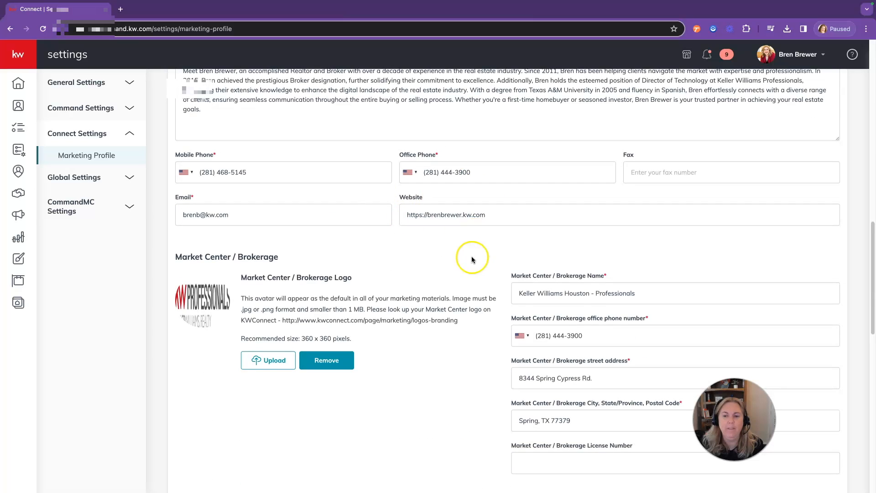
pyautogui.scroll(-3, 472, 259)
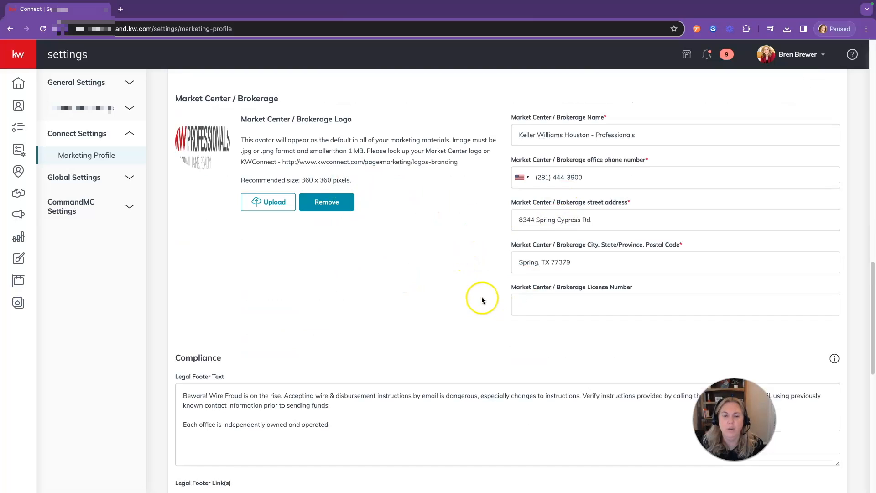
pyautogui.scroll(-2, 480, 298)
pyautogui.scroll(-1, 452, 274)
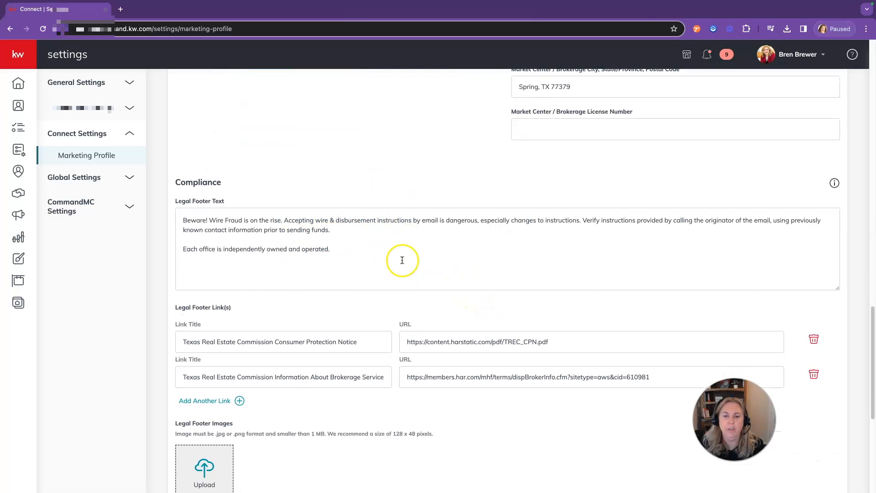
pyautogui.scroll(-1, 402, 260)
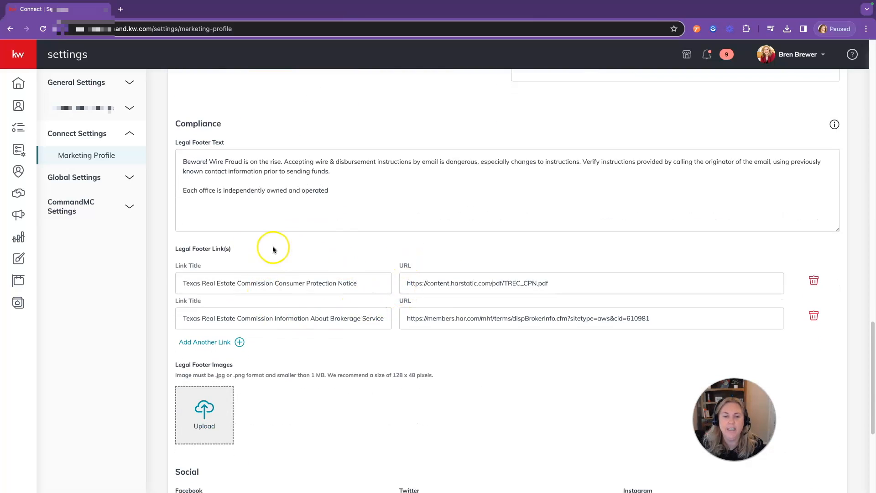
pyautogui.write('.')
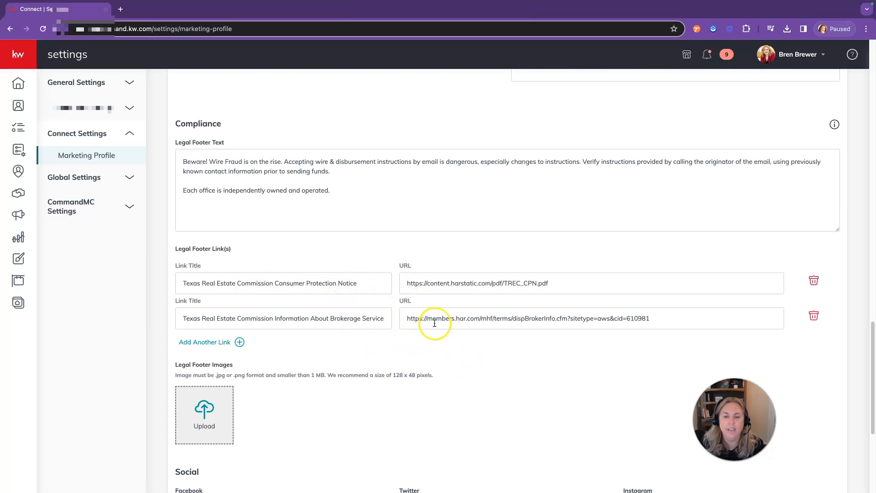
pyautogui.scroll(-1, 434, 323)
pyautogui.scroll(-4, 500, 325)
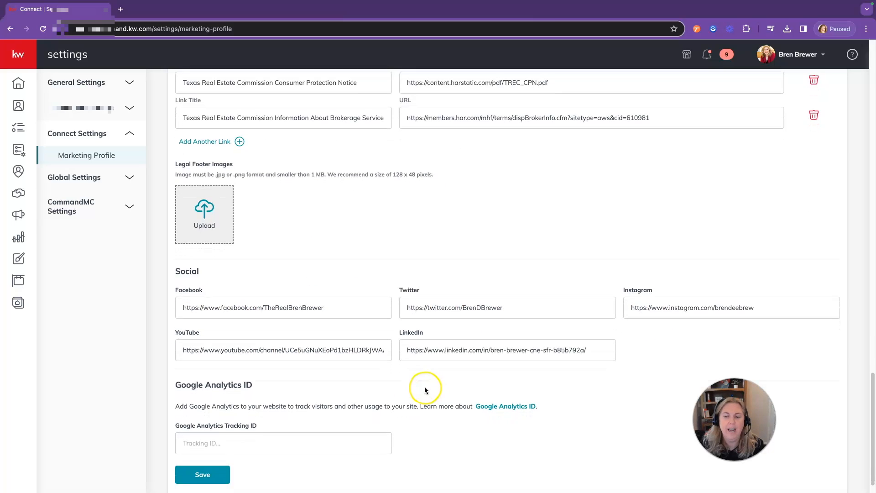
pyautogui.scroll(-1, 425, 390)
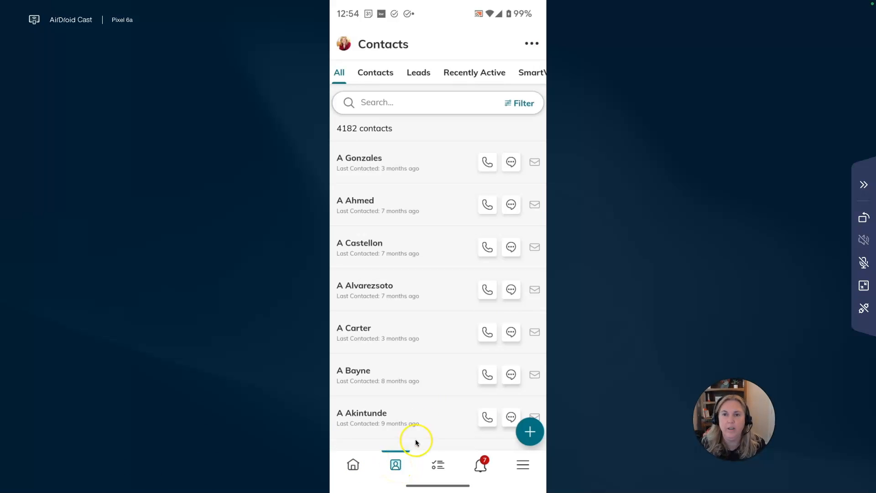
# Step: Import the chosen phone contacts into the database, skipping the Add Tags step
pyautogui.click(533, 45)
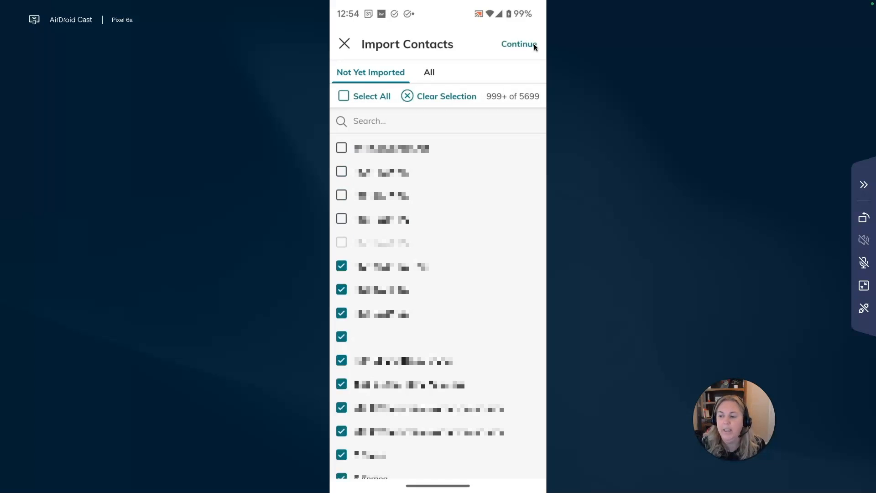
pyautogui.click(534, 44)
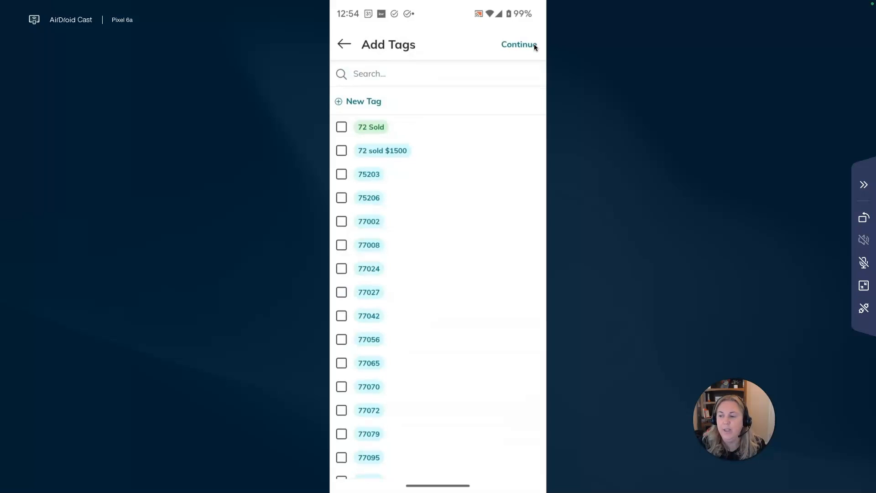
pyautogui.click(534, 44)
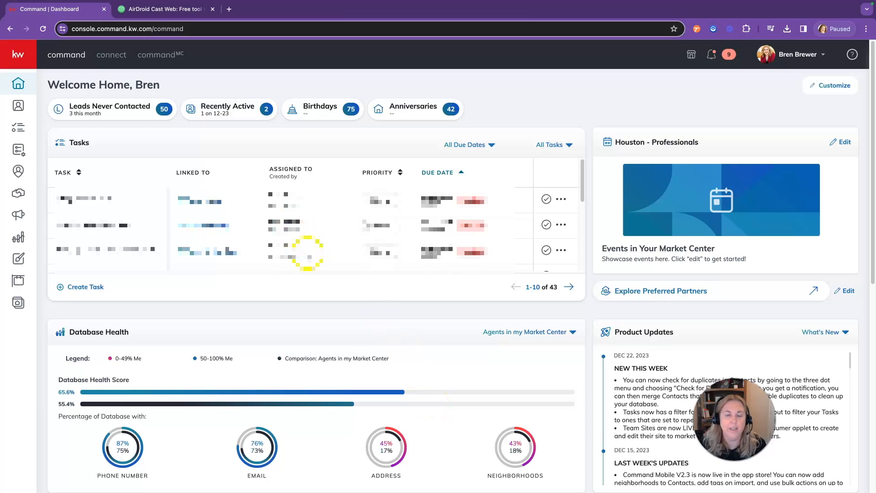
# Step: Bring up Daisy Duck's contact record in edit mode with the extra detail sections shown
pyautogui.click(18, 106)
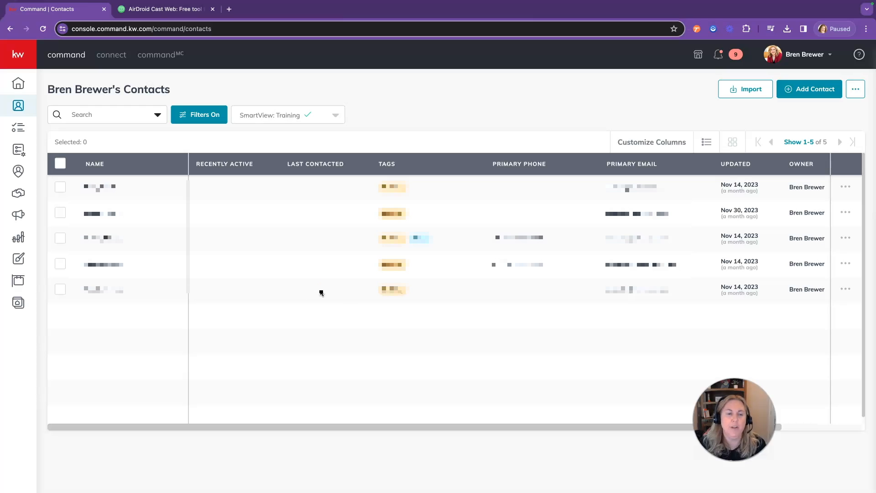
pyautogui.click(133, 207)
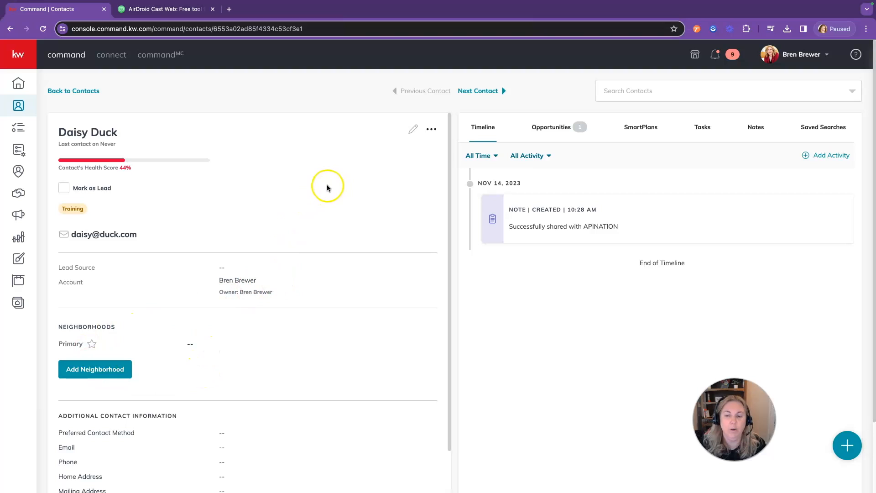
pyautogui.click(413, 129)
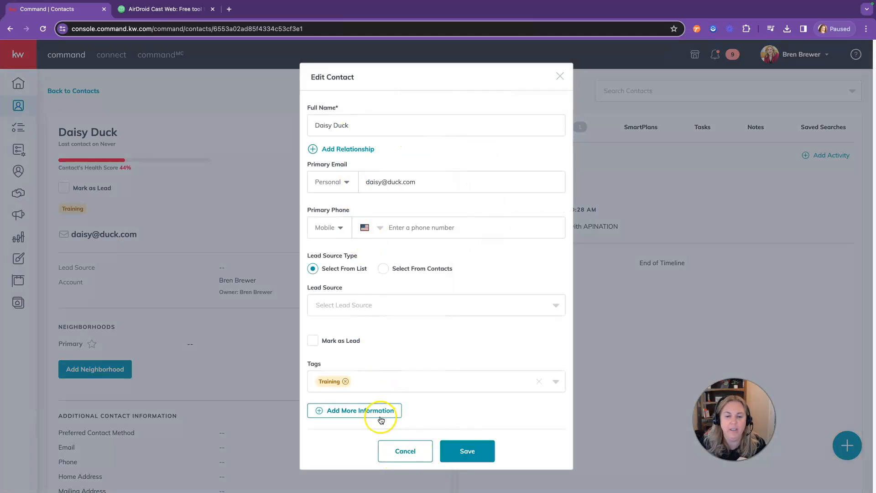
pyautogui.click(389, 413)
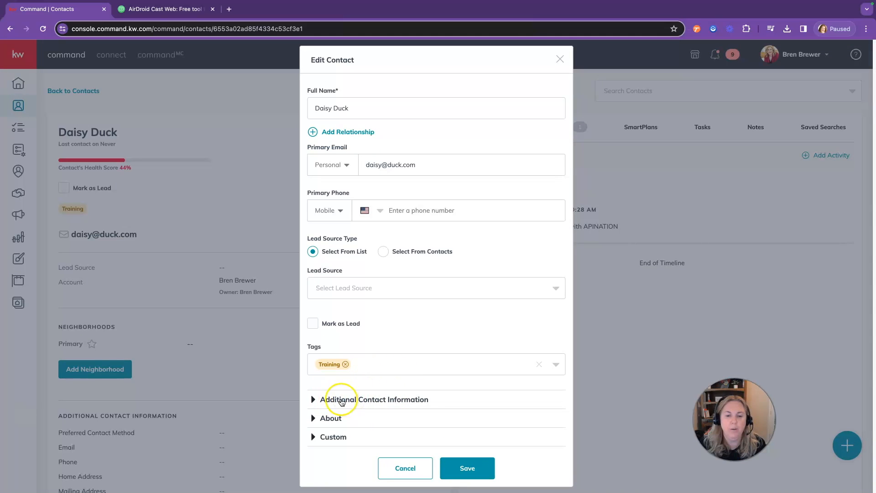
# Step: Mark her address as Same as Mailing Address, expand About, and save the contact
pyautogui.click(357, 400)
pyautogui.scroll(-2, 398, 389)
pyautogui.scroll(-2, 396, 389)
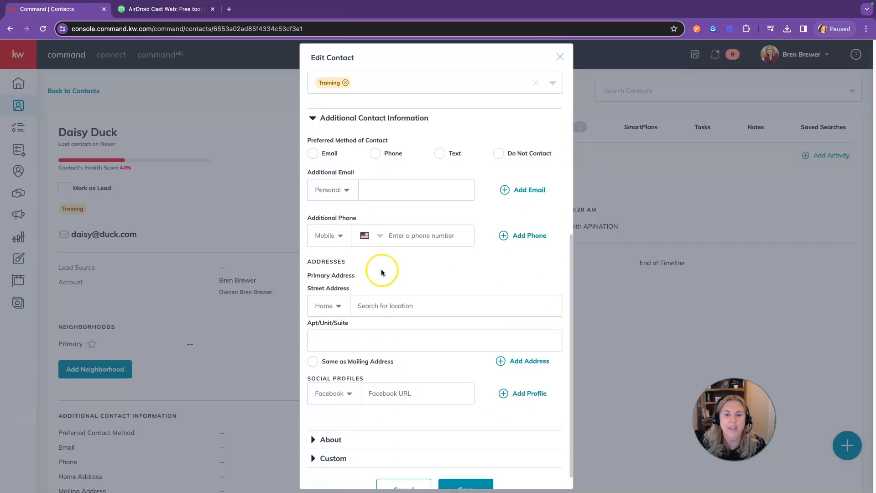
pyautogui.click(312, 363)
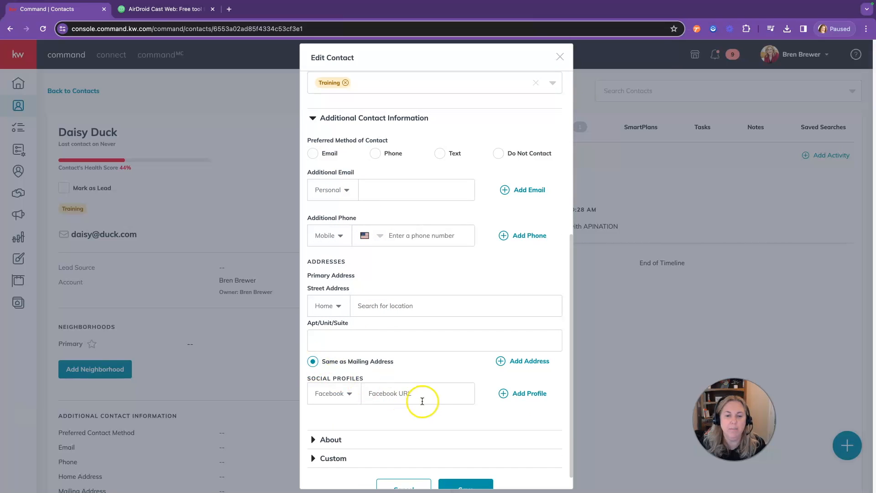
pyautogui.scroll(-1, 425, 401)
pyautogui.click(332, 420)
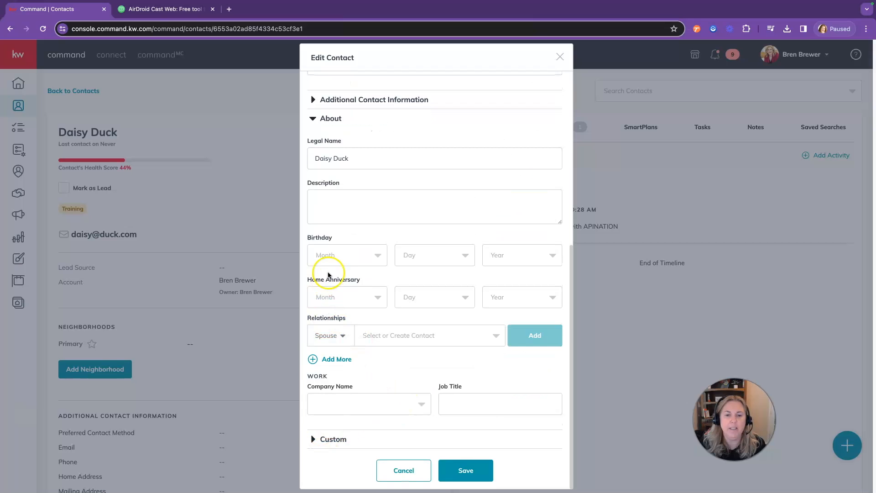
pyautogui.click(466, 470)
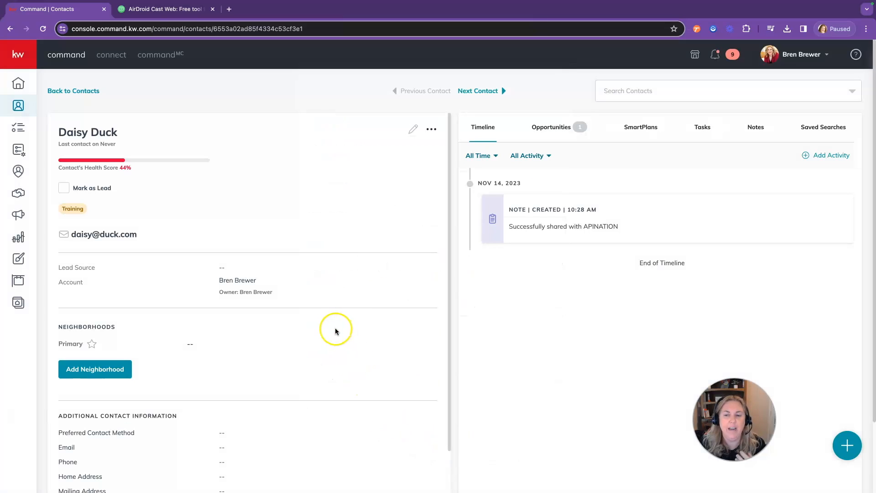
pyautogui.scroll(-3, 151, 254)
# Step: Add Coles Crossing as a neighborhood on Daisy Duck's record
pyautogui.click(100, 233)
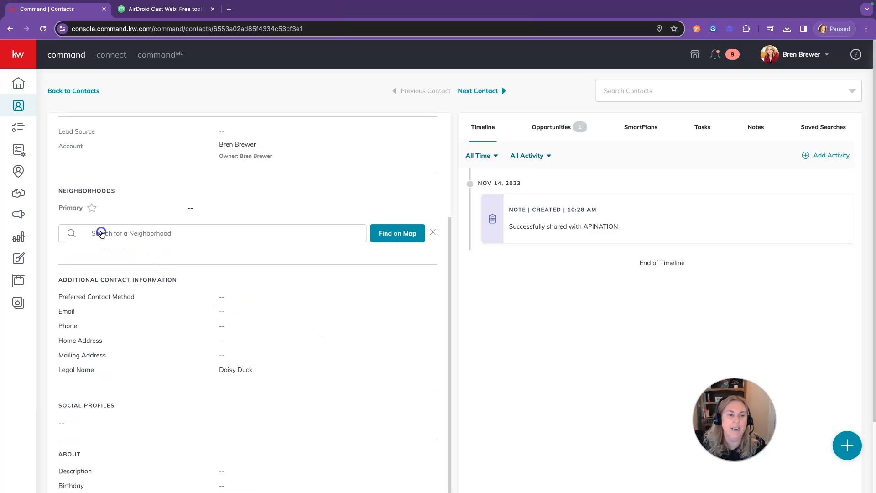
pyautogui.click(124, 234)
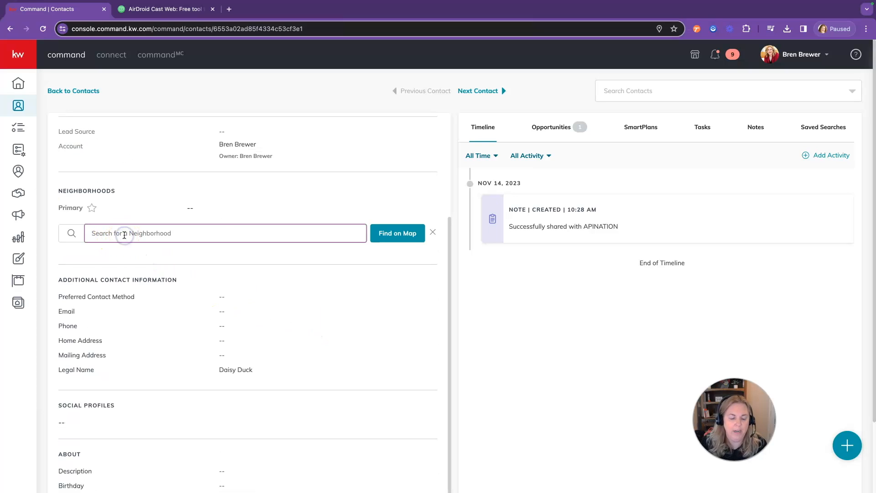
pyautogui.write('Coles Crossing')
pyautogui.click(94, 255)
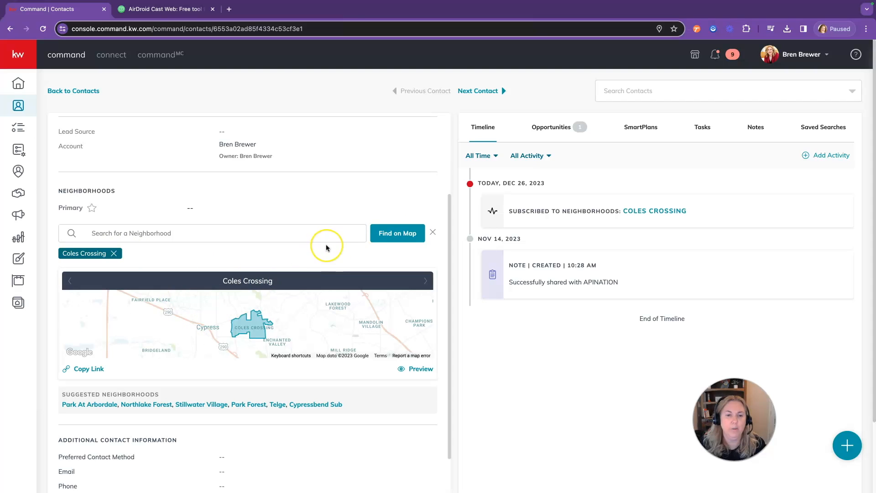
pyautogui.scroll(-2, 269, 364)
pyautogui.scroll(-1, 270, 364)
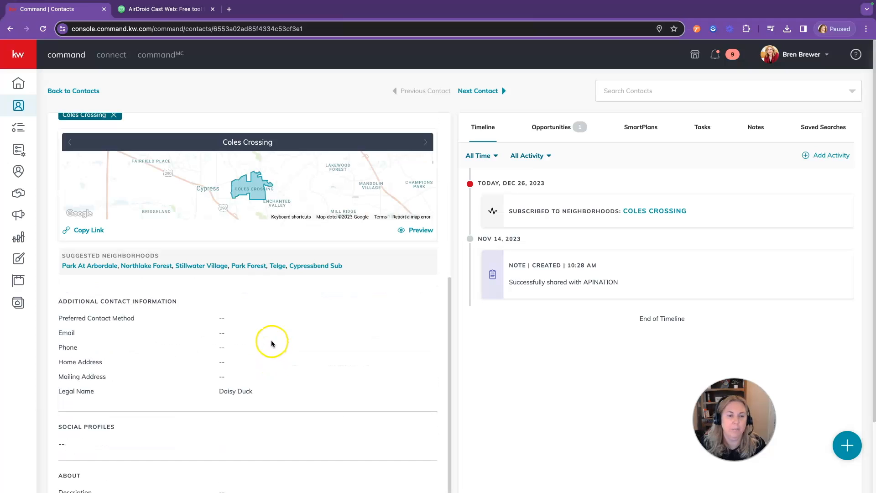
pyautogui.scroll(2, 270, 343)
pyautogui.scroll(2, 270, 342)
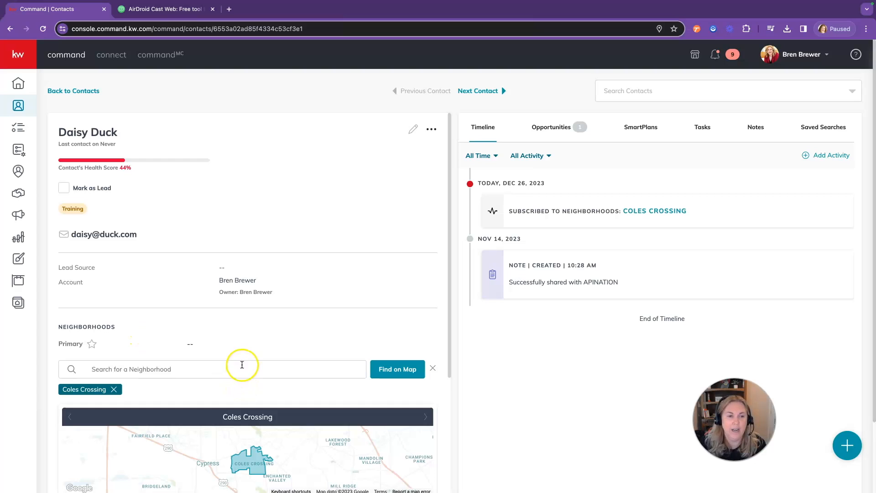
# Step: Edit Daisy Duck's tags to add Sphere next to Training and save
pyautogui.click(412, 127)
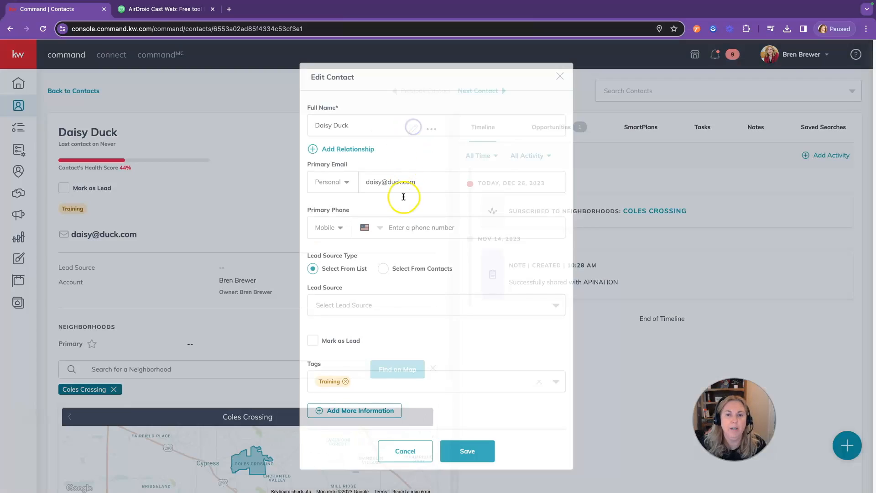
pyautogui.click(369, 381)
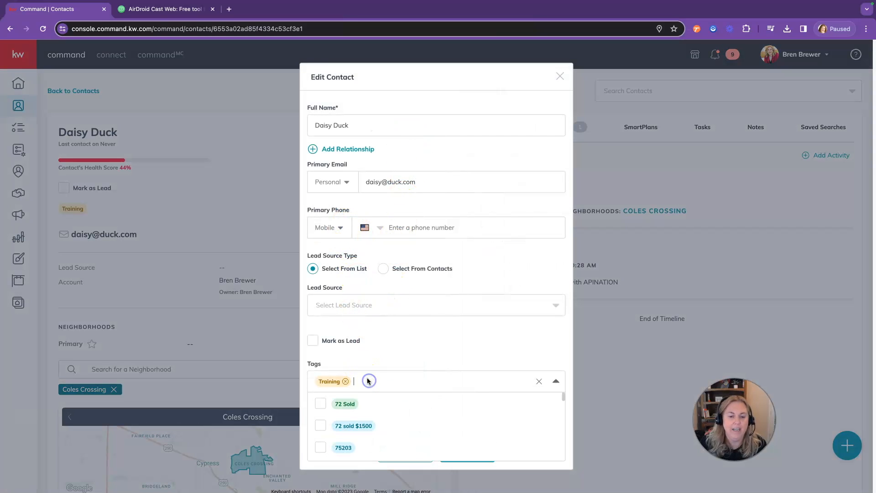
pyautogui.write('Sphere')
pyautogui.click(340, 405)
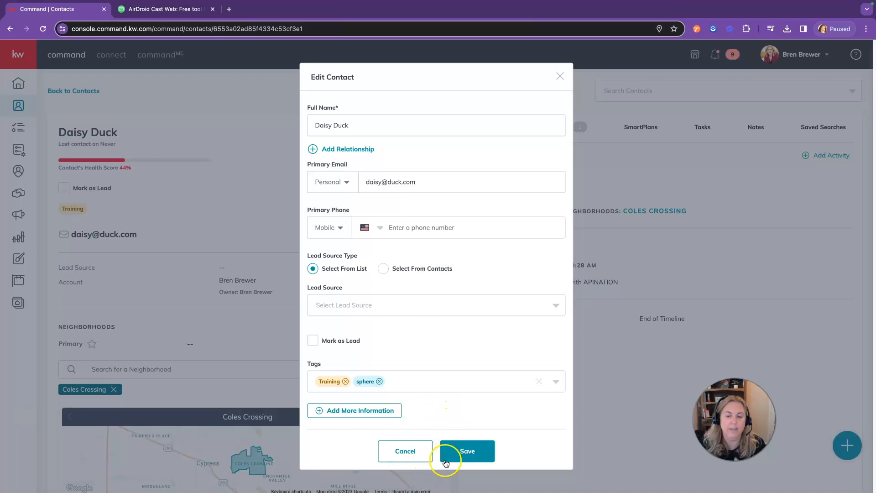
pyautogui.click(466, 455)
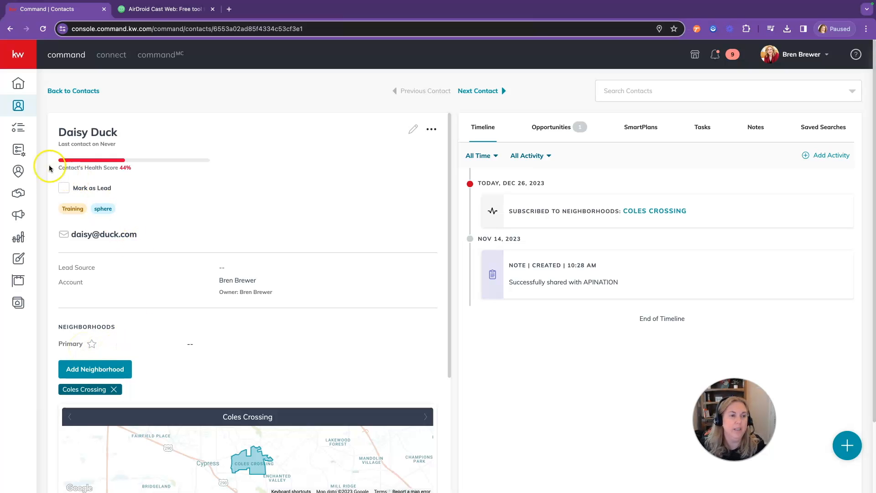
# Step: Browse the SmartPlan library and show more Keller Williams plans
pyautogui.click(17, 151)
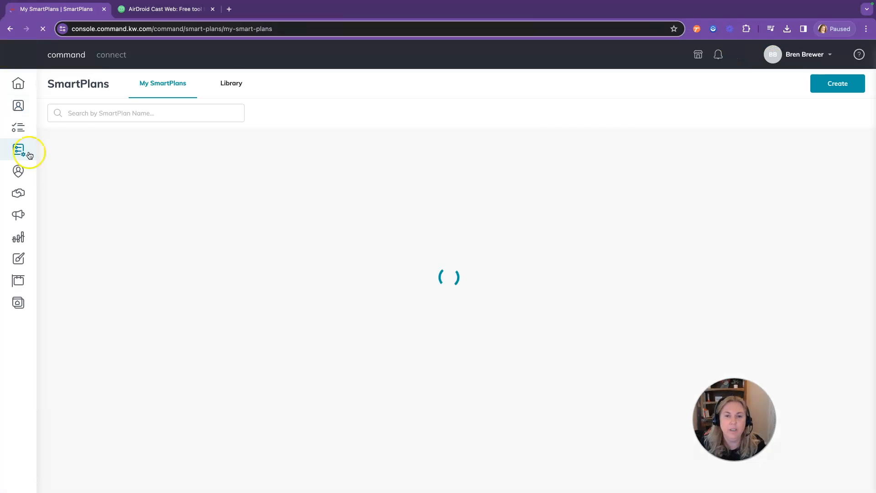
pyautogui.click(230, 82)
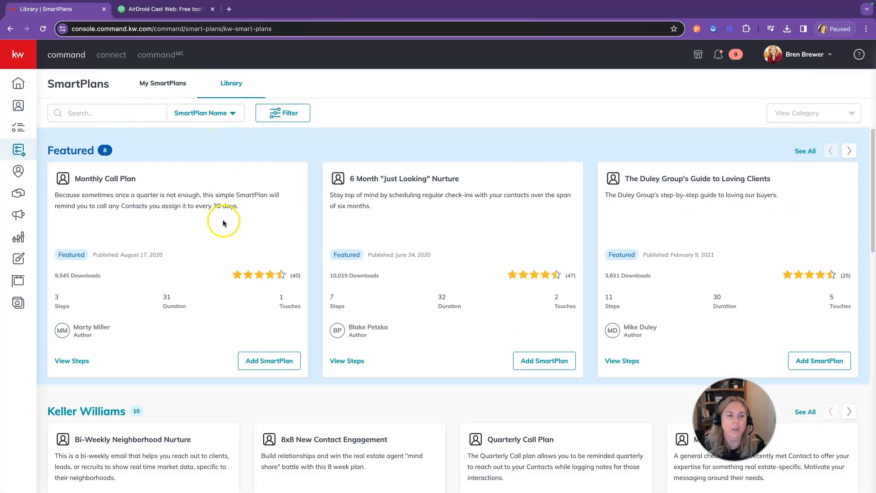
pyautogui.scroll(-5, 265, 282)
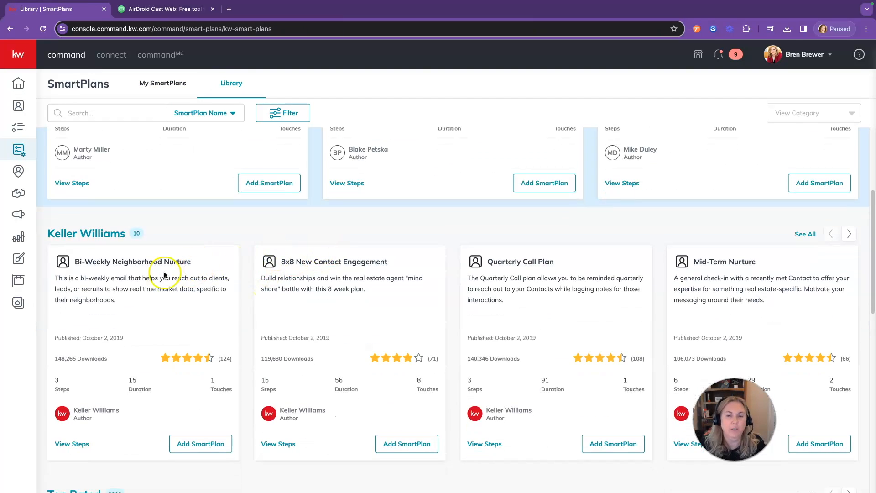
pyautogui.click(849, 233)
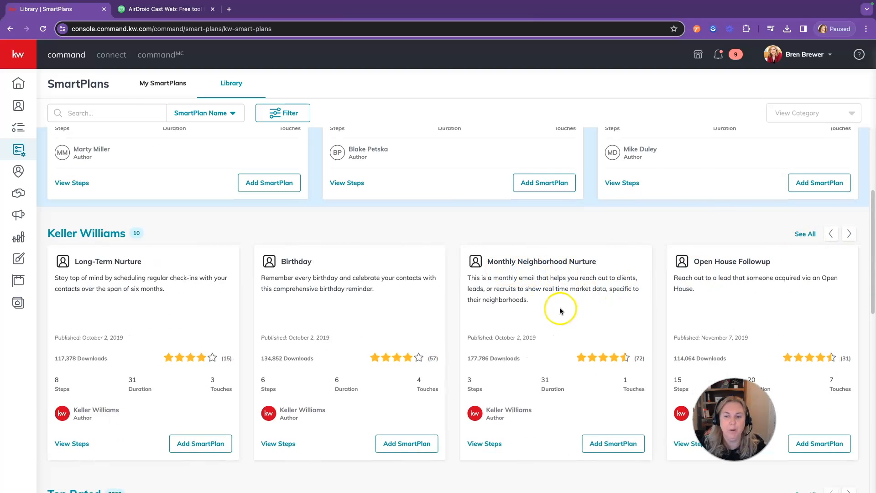
pyautogui.scroll(-1, 559, 308)
# Step: Download Monthly Neighborhood Nurture into My SmartPlans, keeping the default plan name
pyautogui.click(603, 415)
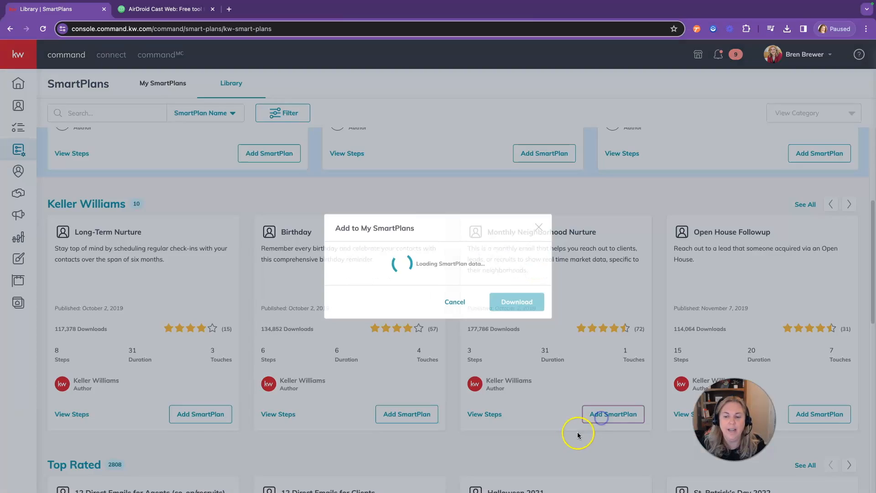
pyautogui.click(508, 316)
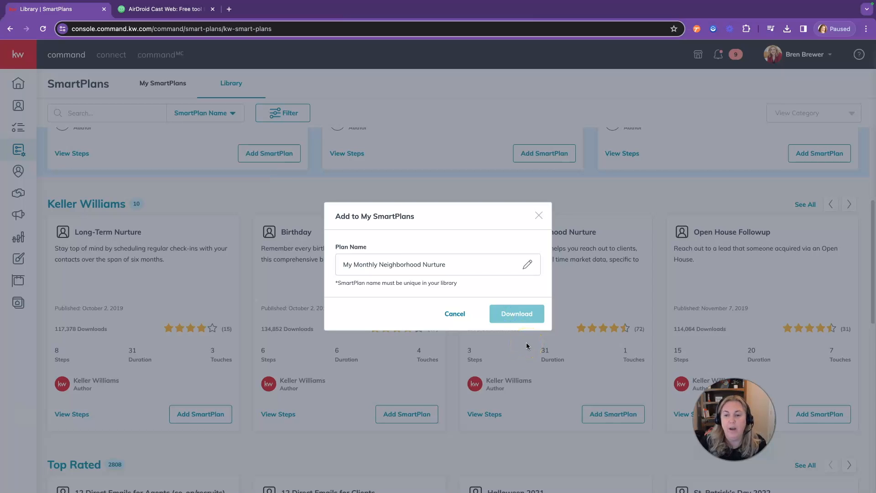
pyautogui.click(517, 314)
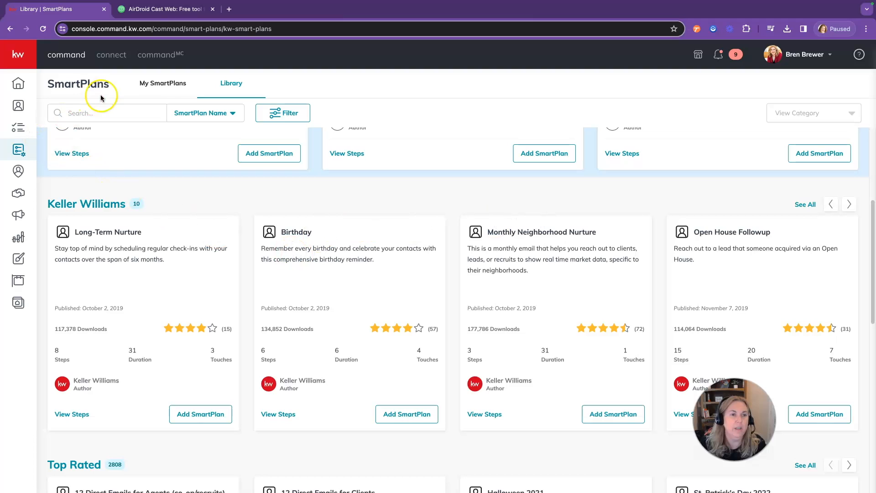
# Step: Search My SmartPlans for 'monthly' to narrow the People Plans list
pyautogui.click(162, 90)
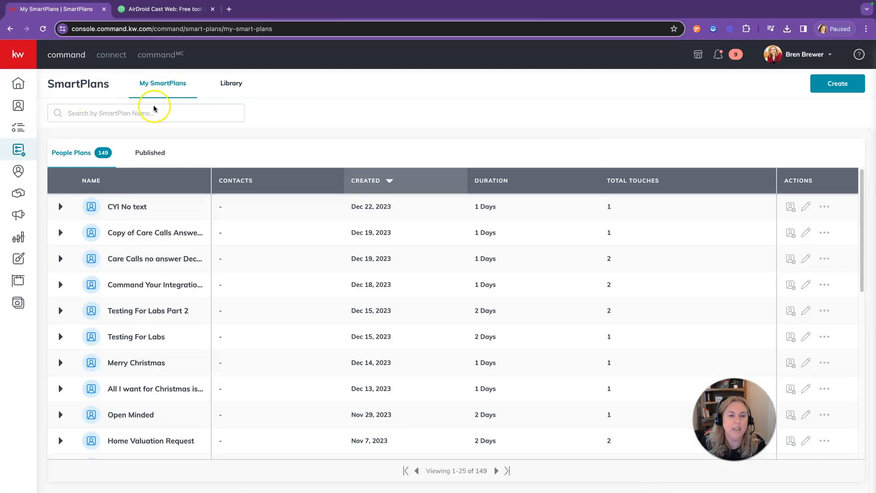
pyautogui.click(152, 113)
pyautogui.write('monthly')
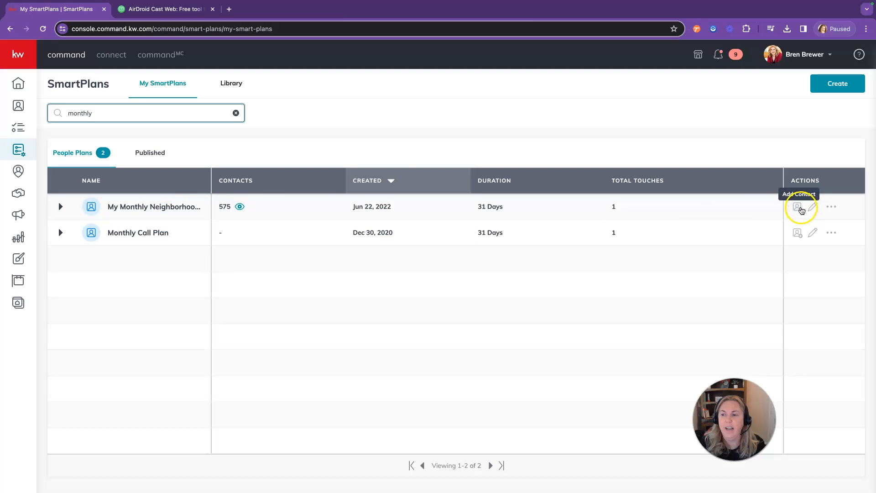
# Step: Select all contacts tagged Training for adding to My Monthly Neighborhood Nurture
pyautogui.click(798, 208)
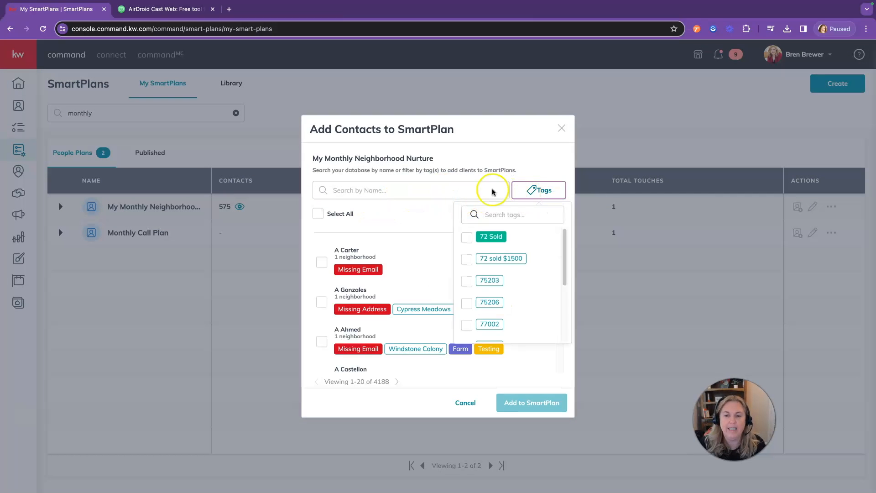
pyautogui.click(500, 214)
pyautogui.write('tra')
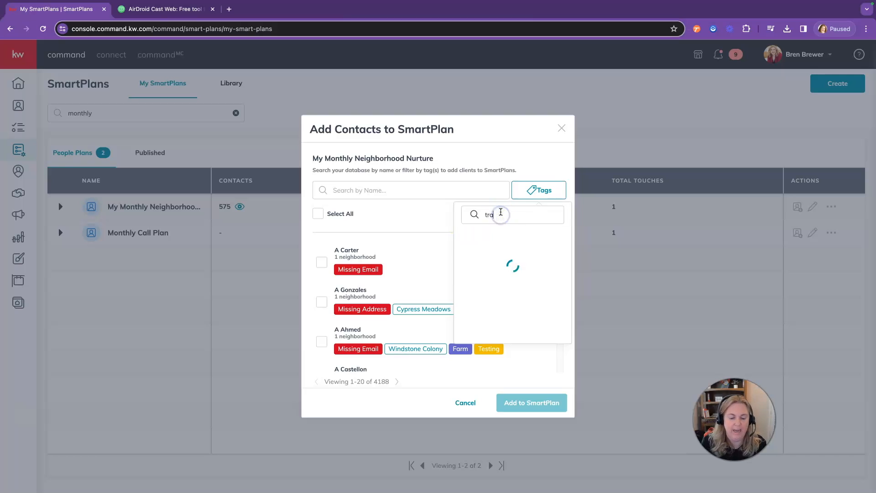
pyautogui.write('ining')
pyautogui.click(467, 236)
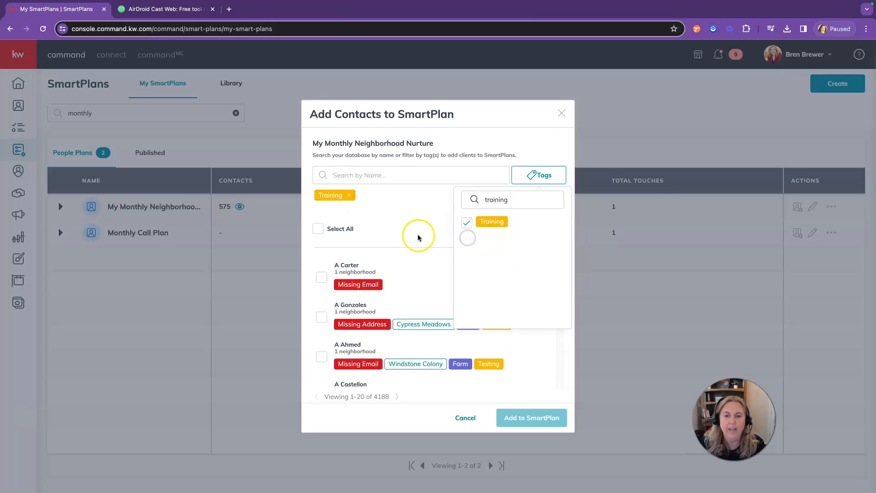
pyautogui.click(317, 229)
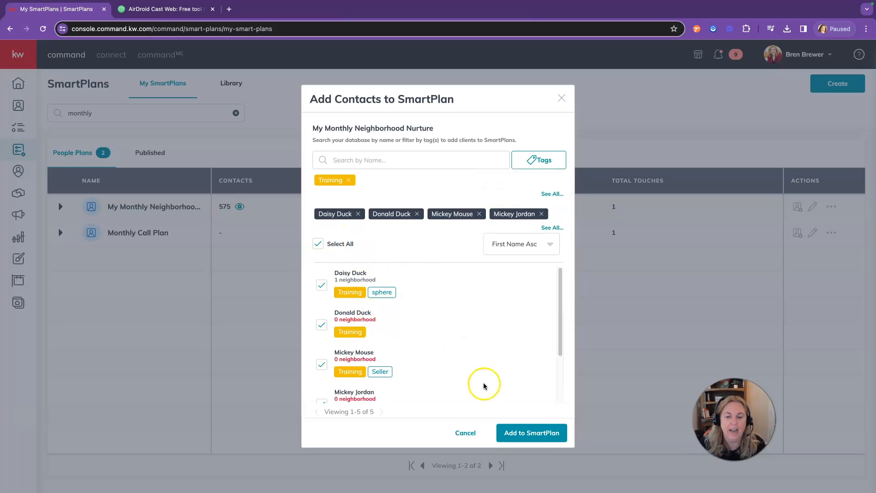
# Step: Add them to the plan anyway despite errors, accept the TCPA disclaimer, and confirm starting now
pyautogui.click(539, 433)
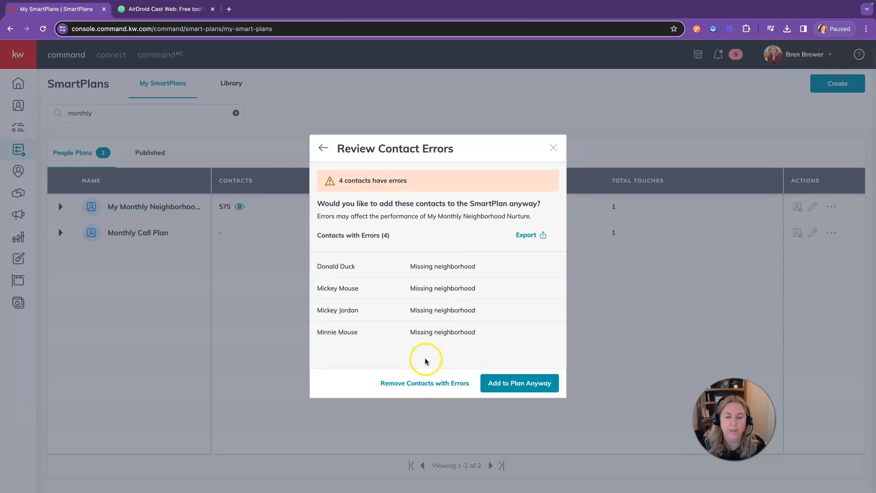
pyautogui.click(439, 386)
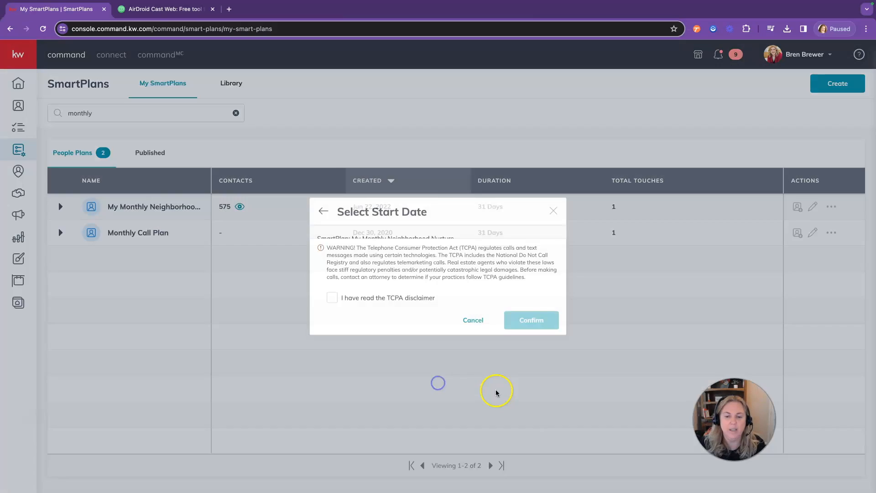
pyautogui.click(333, 346)
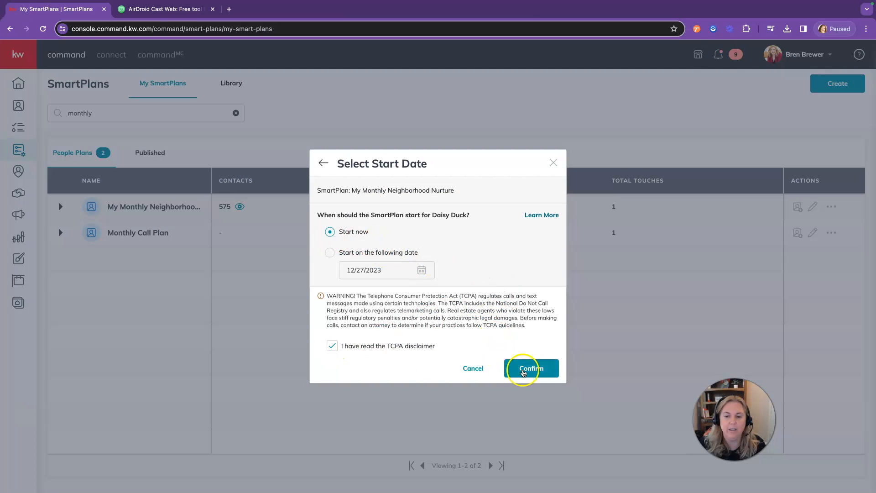
pyautogui.click(533, 369)
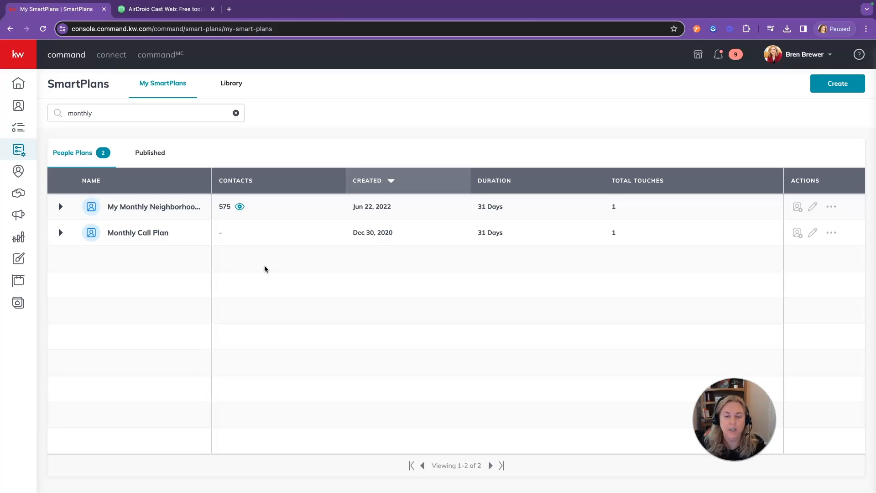
# Step: In Designs, create a new Social design to reach the webrand template gallery
pyautogui.click(194, 255)
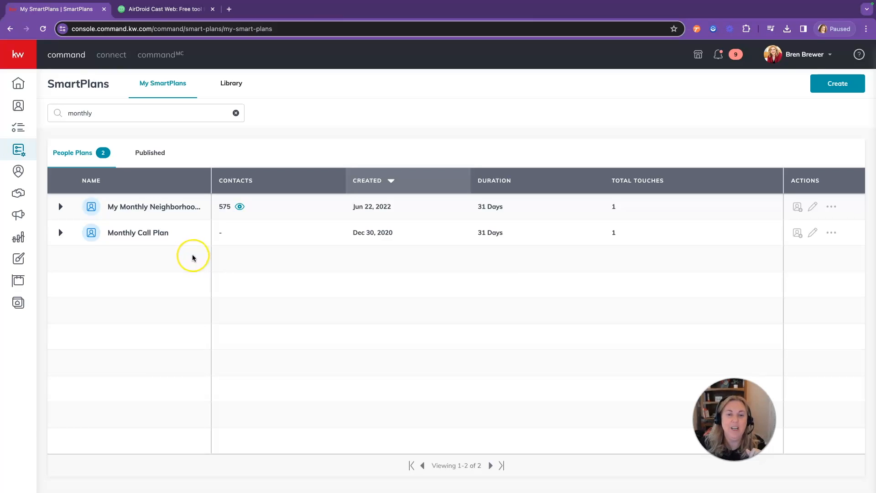
pyautogui.click(18, 258)
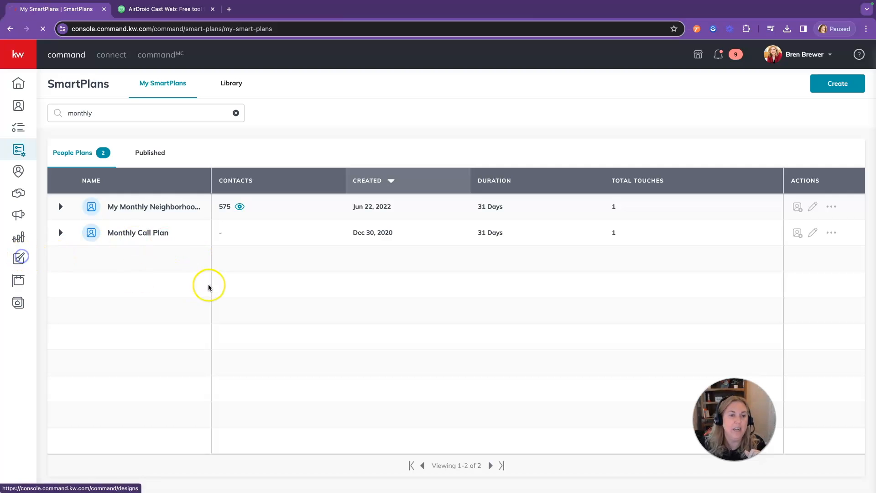
pyautogui.click(840, 85)
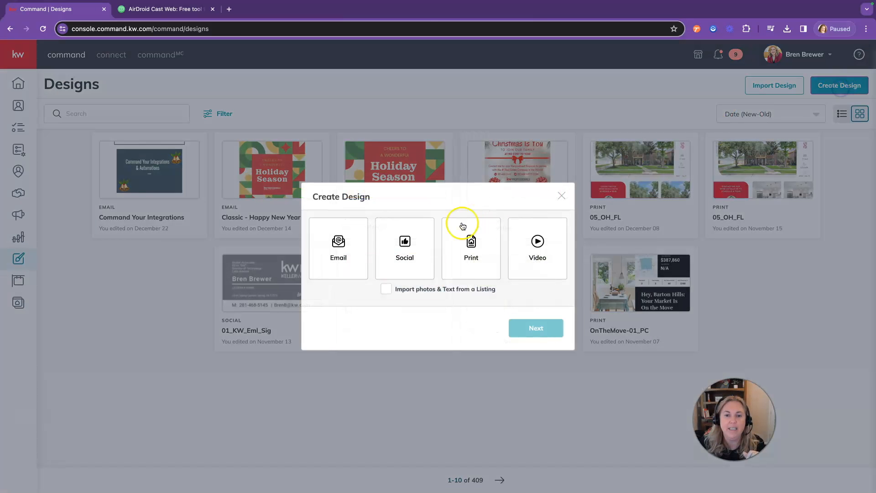
pyautogui.click(413, 250)
pyautogui.click(536, 328)
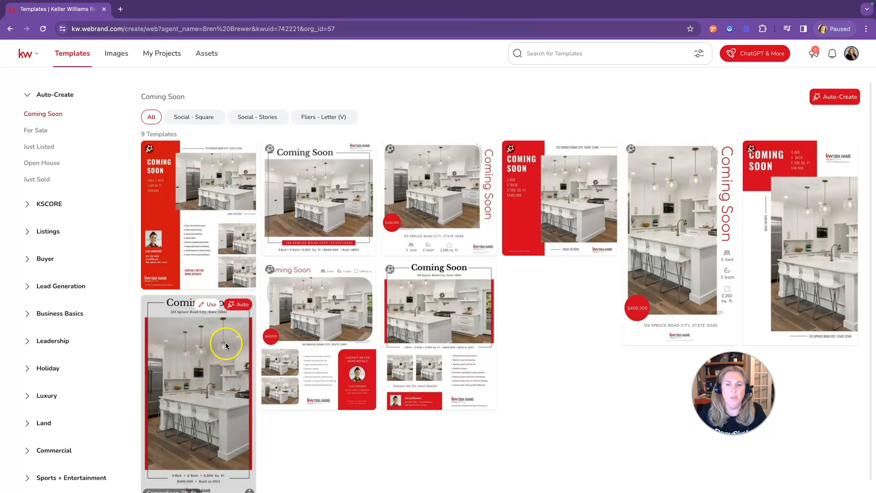
pyautogui.click(207, 54)
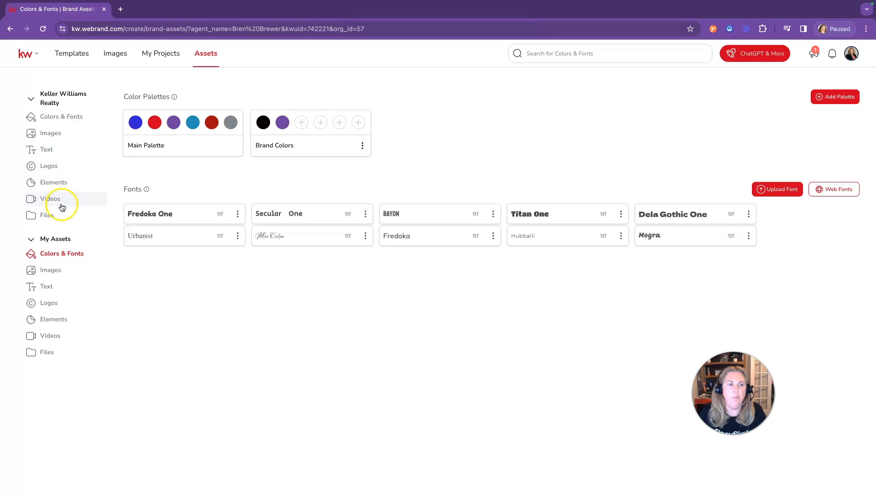
pyautogui.click(49, 273)
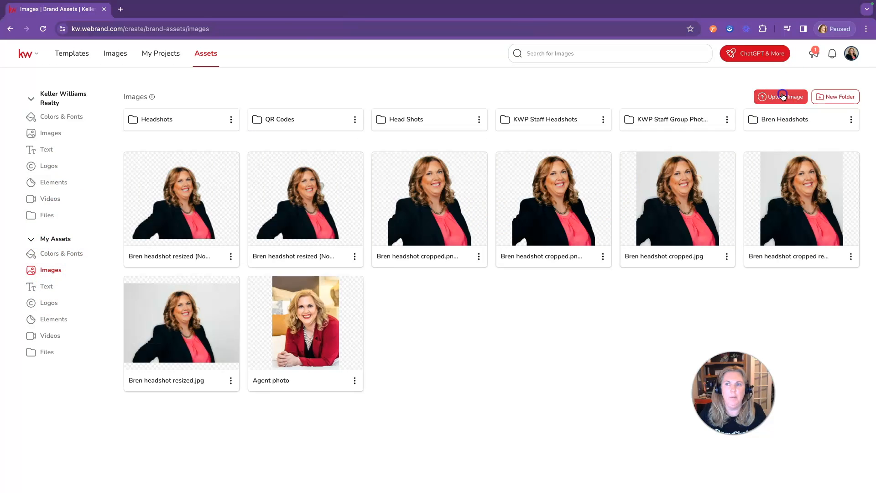
pyautogui.click(780, 96)
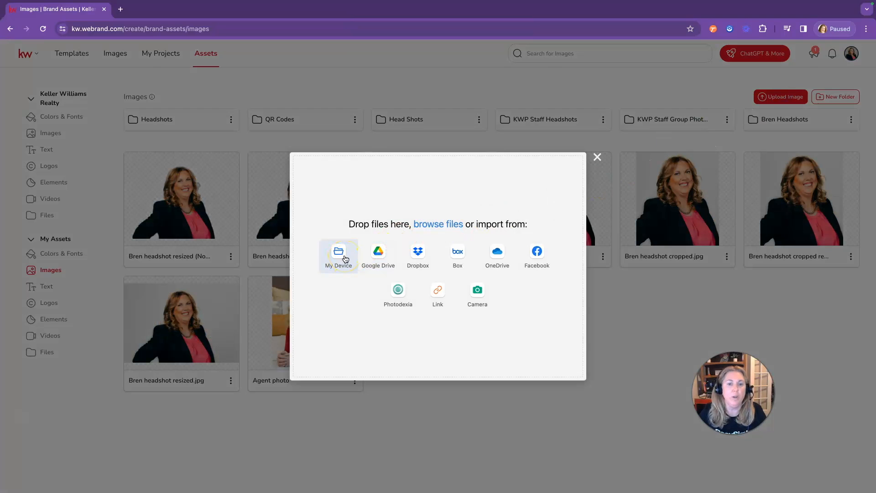
pyautogui.click(339, 258)
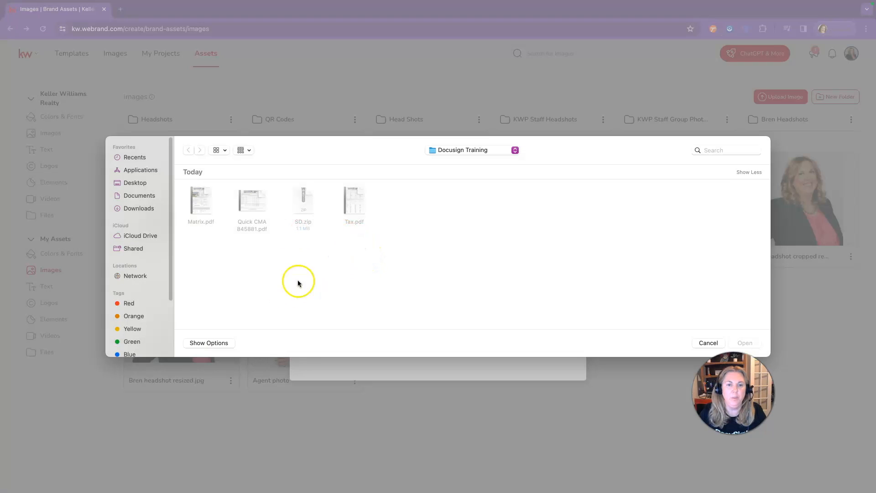
pyautogui.press('Escape')
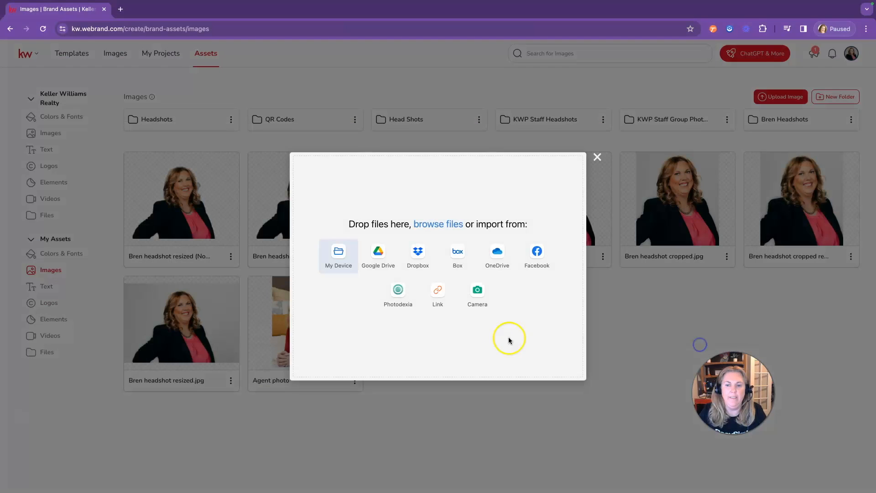
pyautogui.click(595, 158)
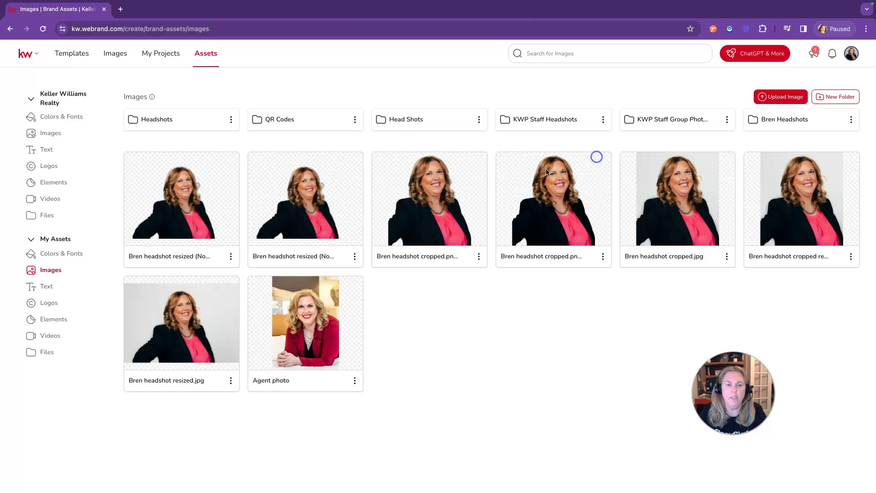
pyautogui.click(54, 303)
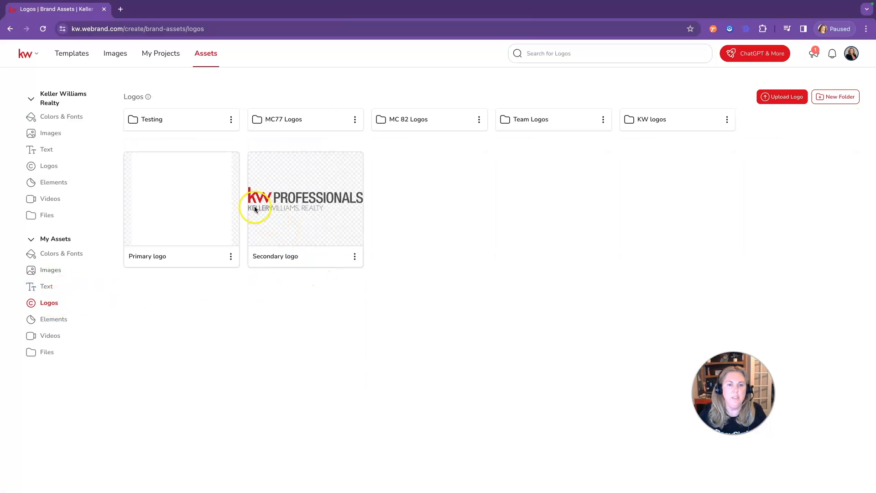
pyautogui.click(317, 130)
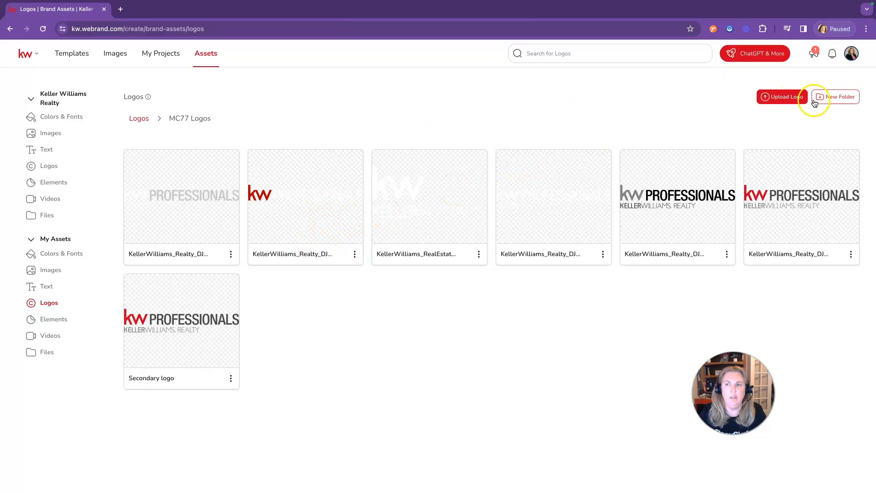
pyautogui.click(791, 97)
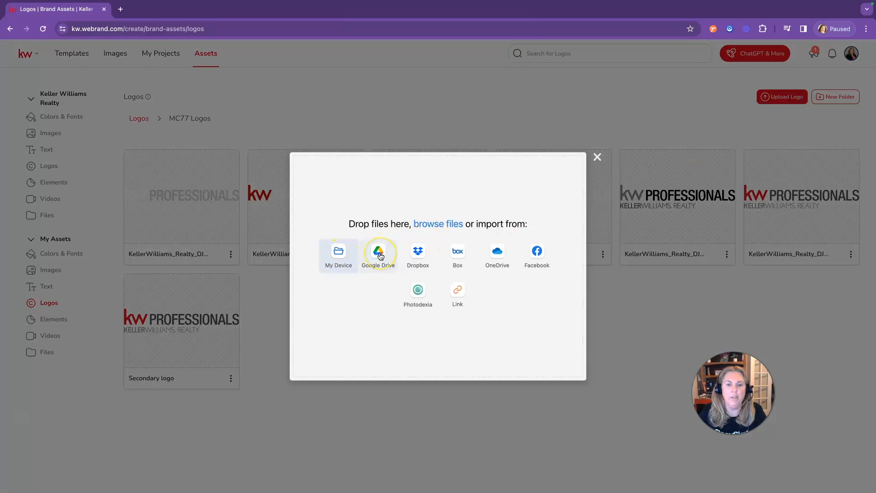
pyautogui.click(598, 156)
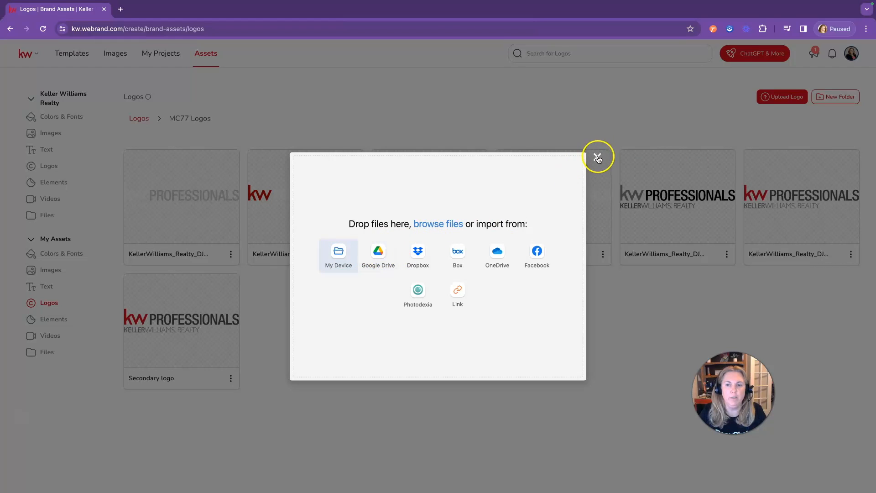
pyautogui.click(598, 158)
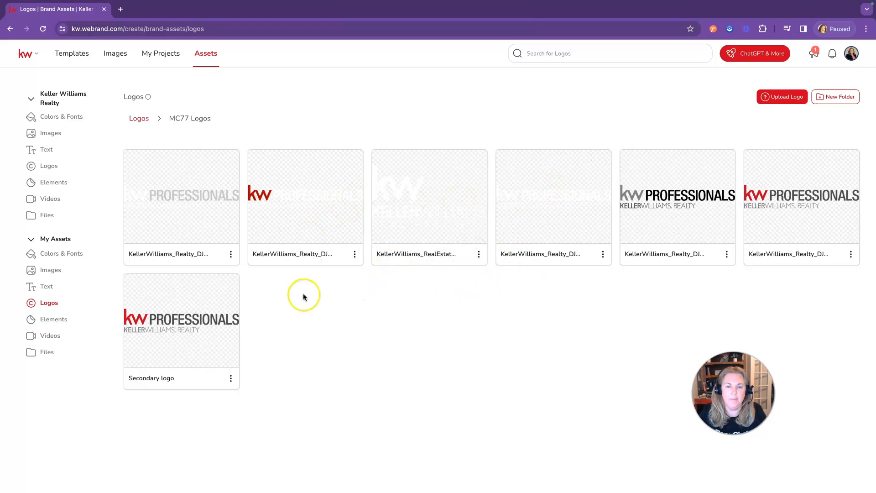
# Step: Browse Leadership > Agent Onboarding templates and start a design from the tall Welcome to the team story
pyautogui.click(76, 57)
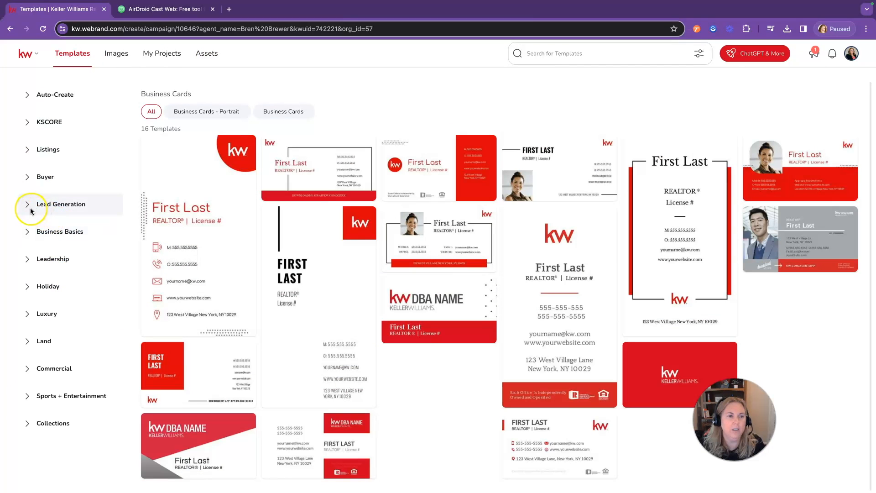
pyautogui.click(32, 259)
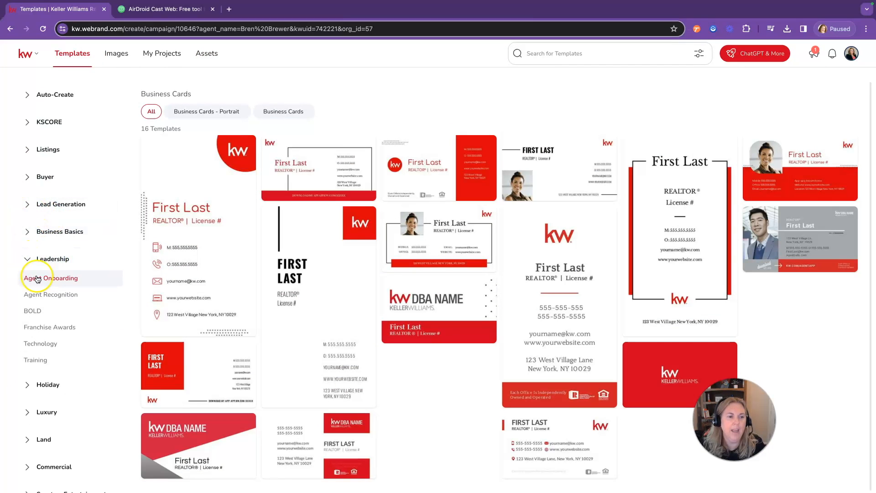
pyautogui.click(36, 279)
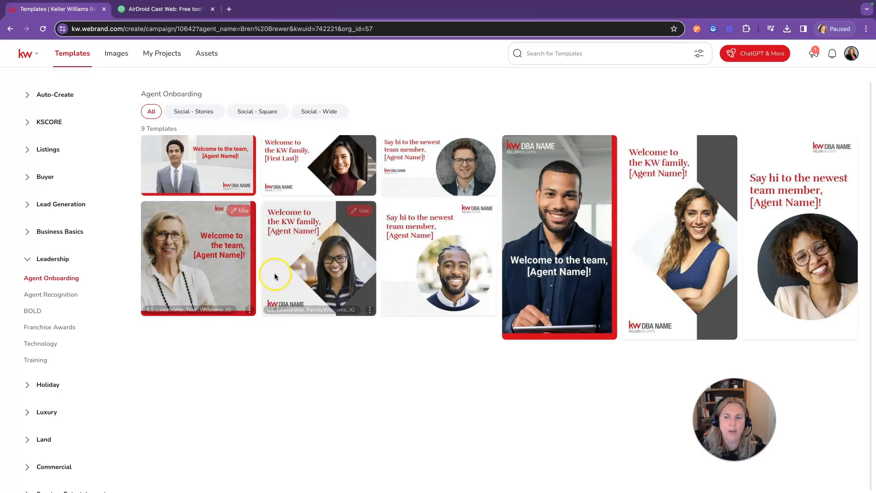
pyautogui.click(601, 146)
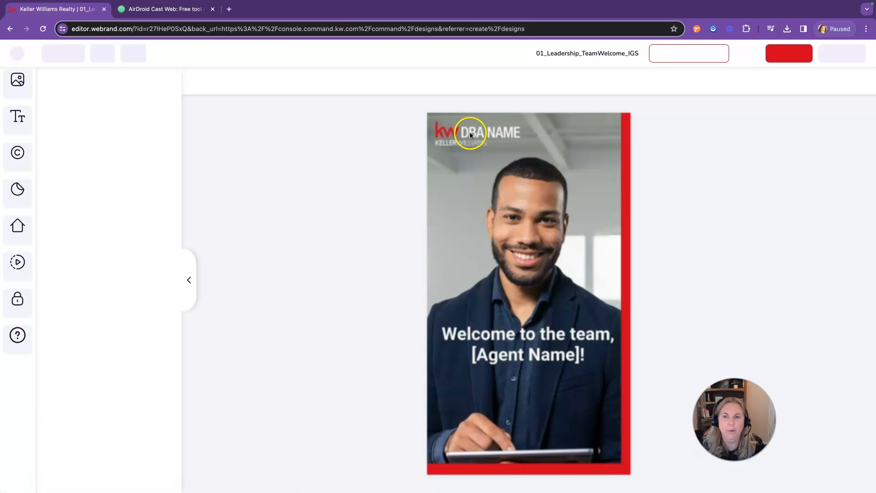
# Step: Swap the template's placeholder logo for the KW Professionals logo
pyautogui.click(472, 124)
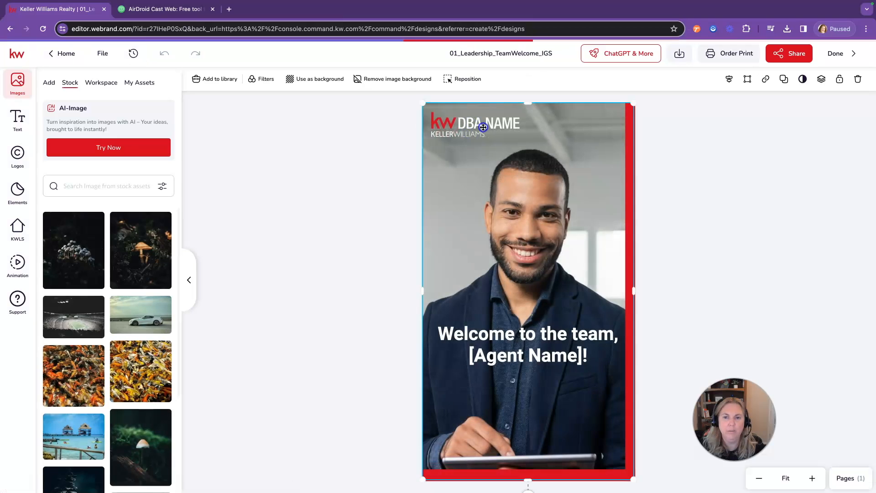
pyautogui.click(140, 233)
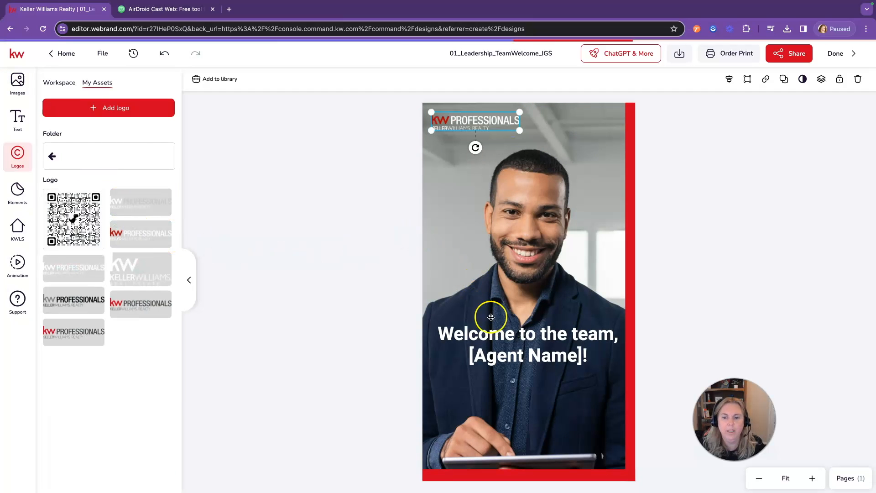
# Step: Replace the welcome headline with 'I Just Joined KW Professionals'
pyautogui.click(521, 335)
pyautogui.doubleClick(528, 336)
pyautogui.press('BackSpace')
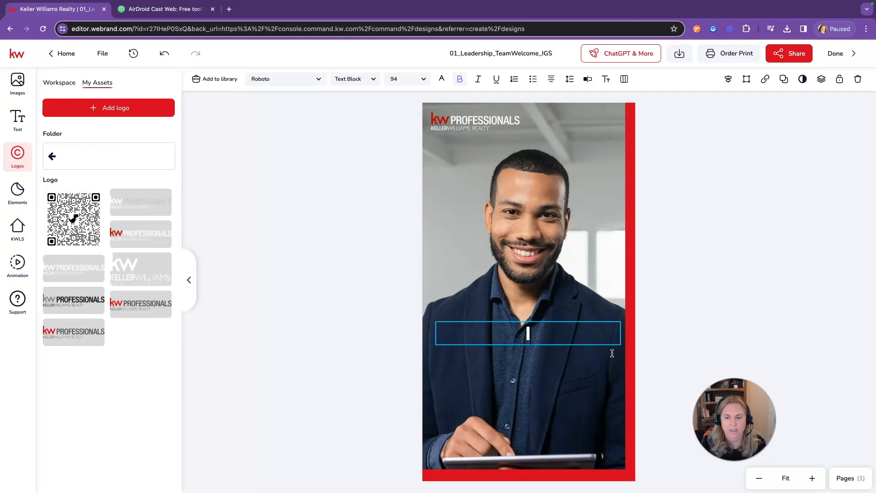
pyautogui.write('I JustJoined KW')
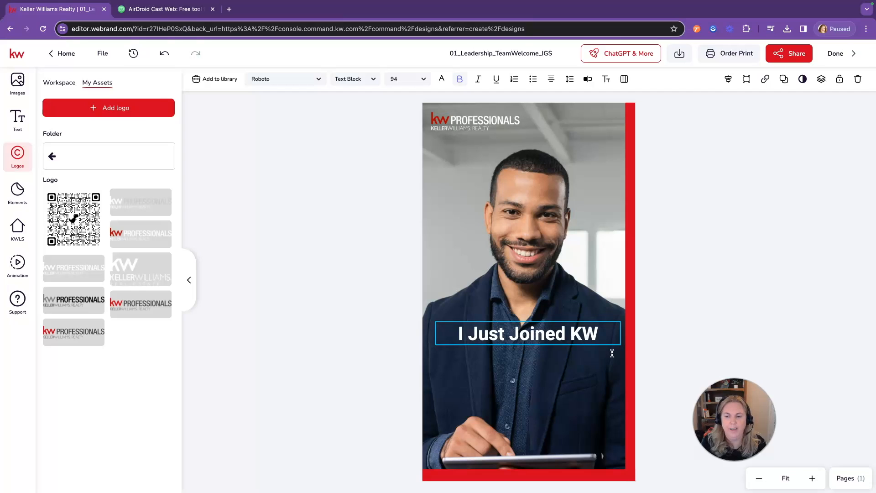
pyautogui.write(' Professiona')
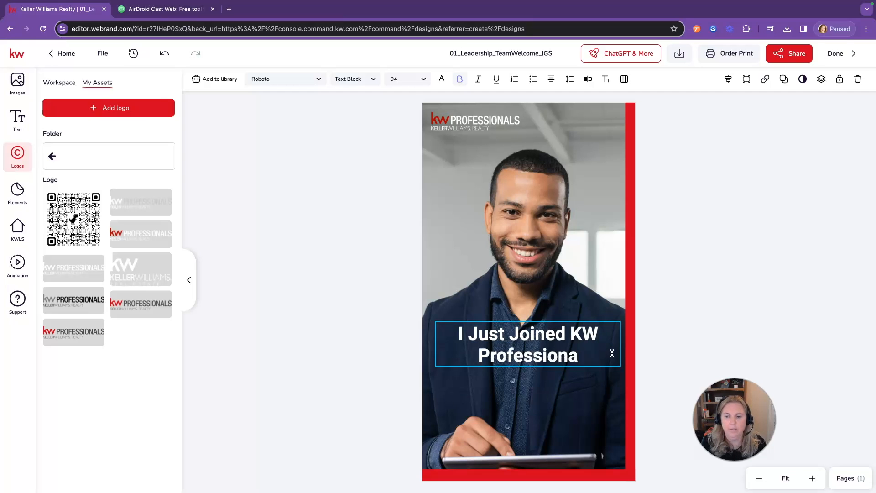
pyautogui.write('ls')
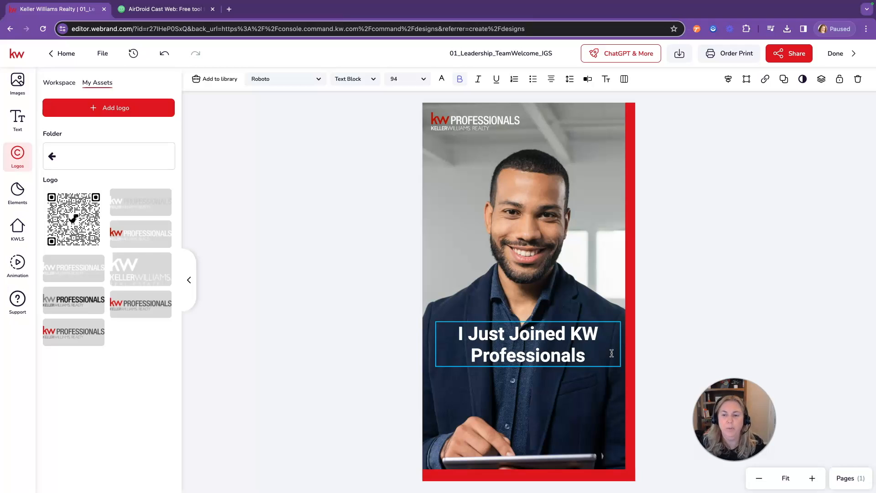
pyautogui.click(589, 346)
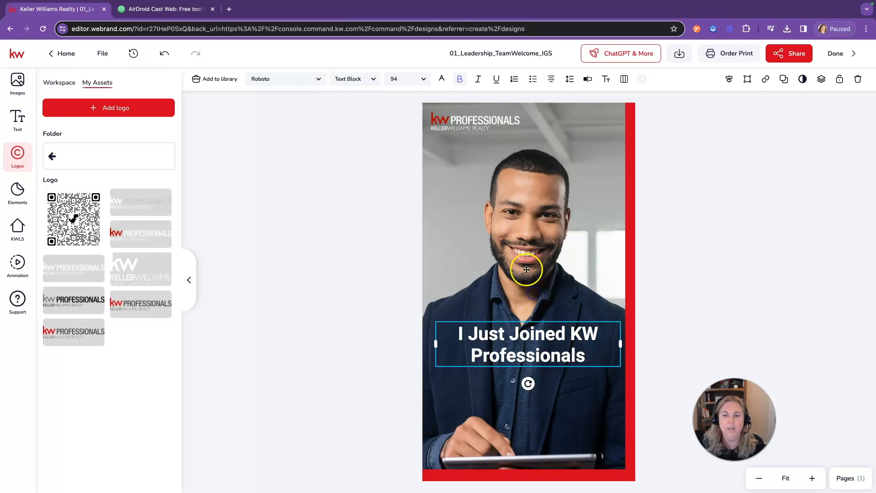
# Step: Select the background photo and nudge it back into place
pyautogui.click(524, 251)
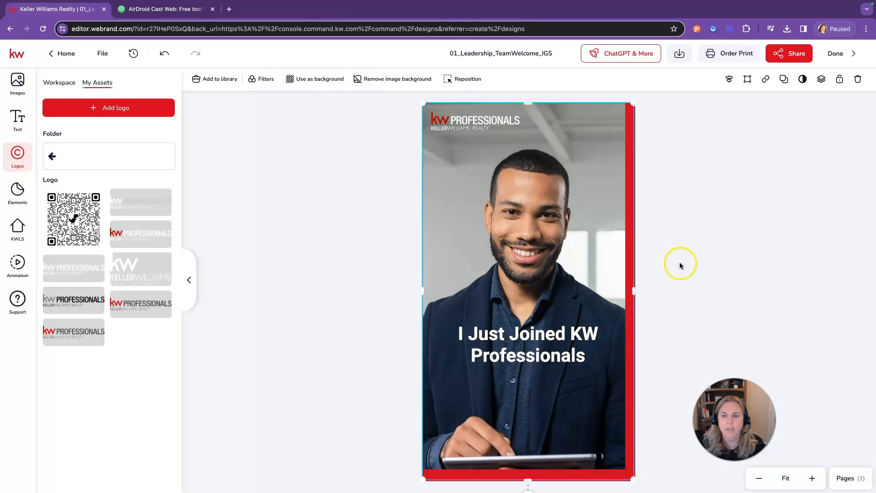
pyautogui.moveTo(600, 264); pyautogui.dragTo(589, 262)
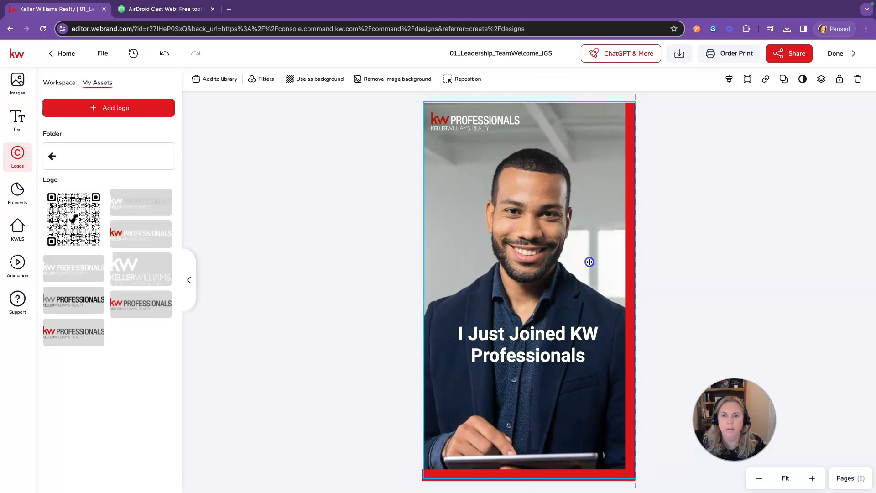
pyautogui.moveTo(588, 262); pyautogui.dragTo(588, 263)
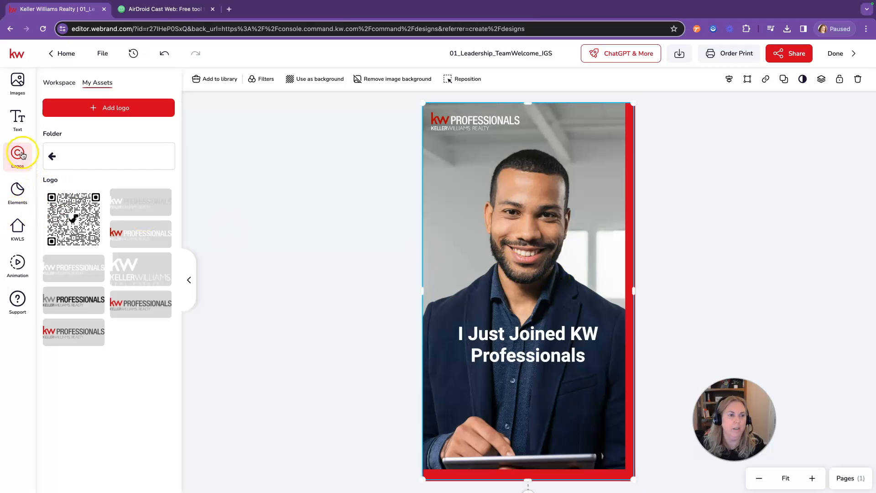
# Step: Replace the stock photo with the agent's own headshot from My Assets
pyautogui.click(18, 81)
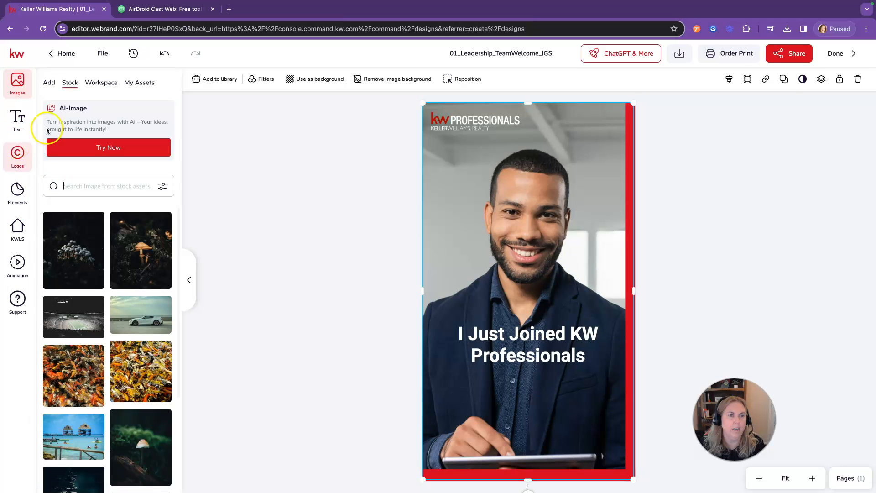
pyautogui.click(139, 83)
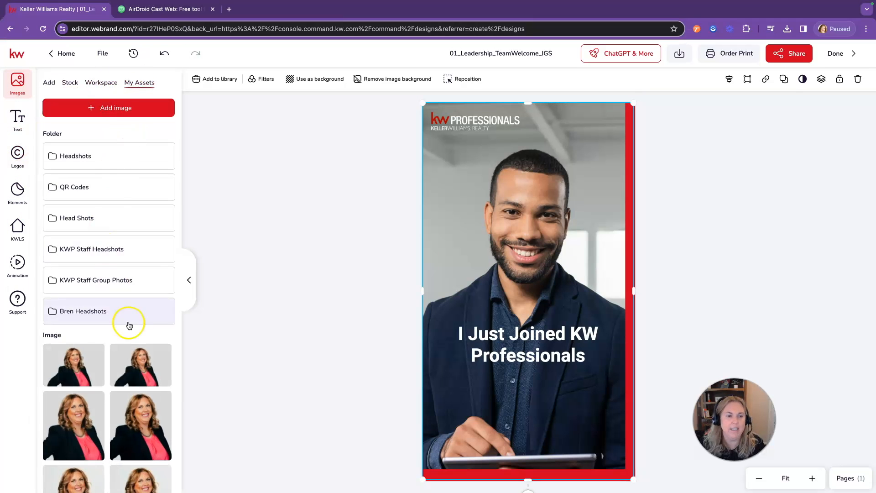
pyautogui.scroll(-1, 130, 342)
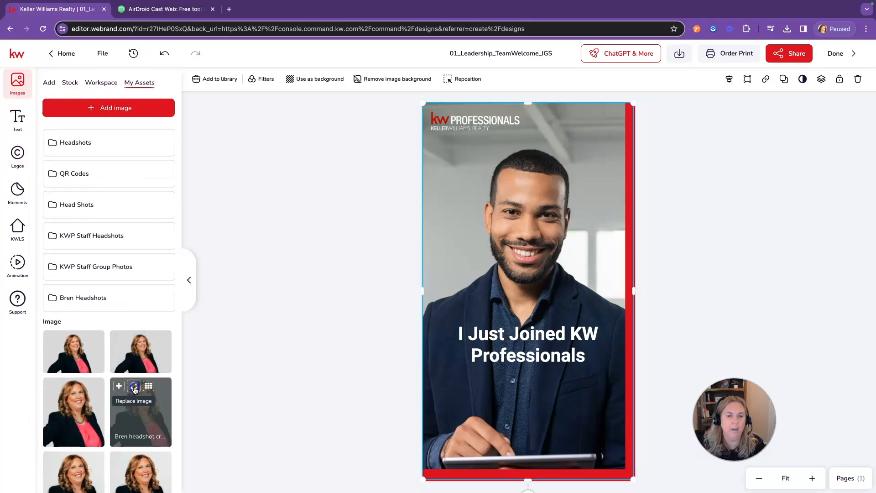
pyautogui.click(134, 388)
pyautogui.click(514, 344)
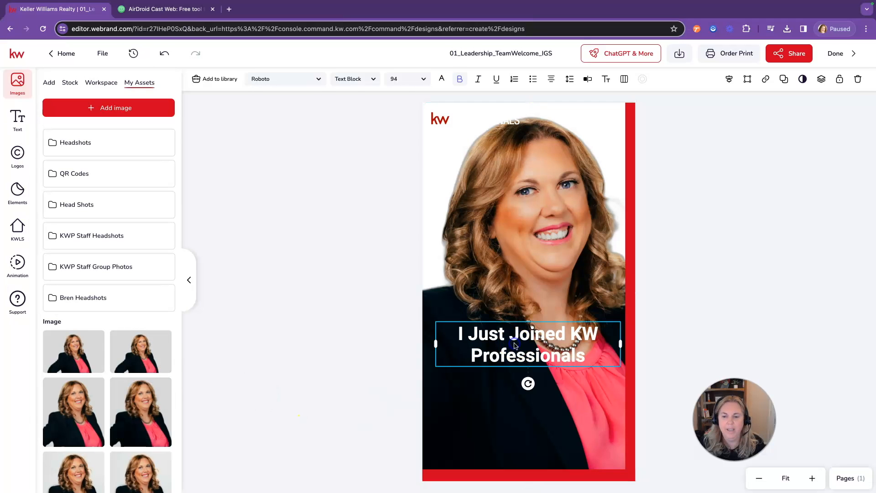
# Step: Move the headline and logo to the bottom and shorten the headline to 'I Just Joined'
pyautogui.moveTo(526, 342); pyautogui.dragTo(505, 417)
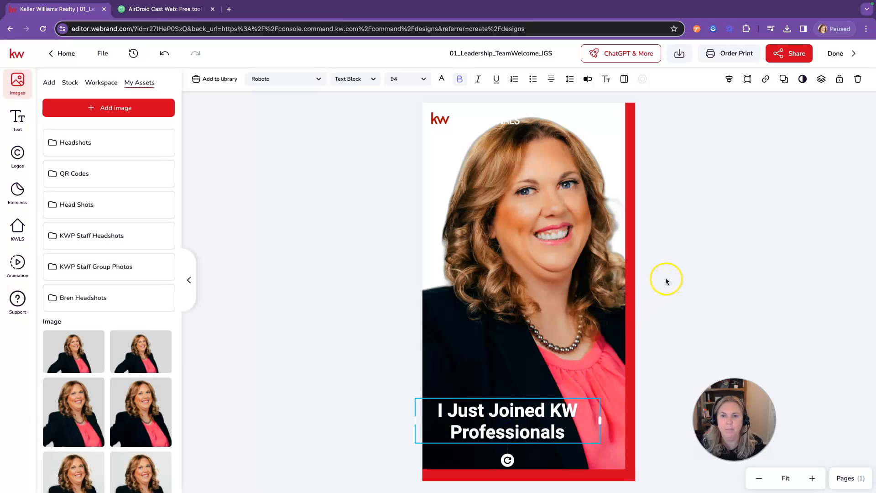
pyautogui.moveTo(456, 121); pyautogui.dragTo(477, 437)
pyautogui.click(478, 431)
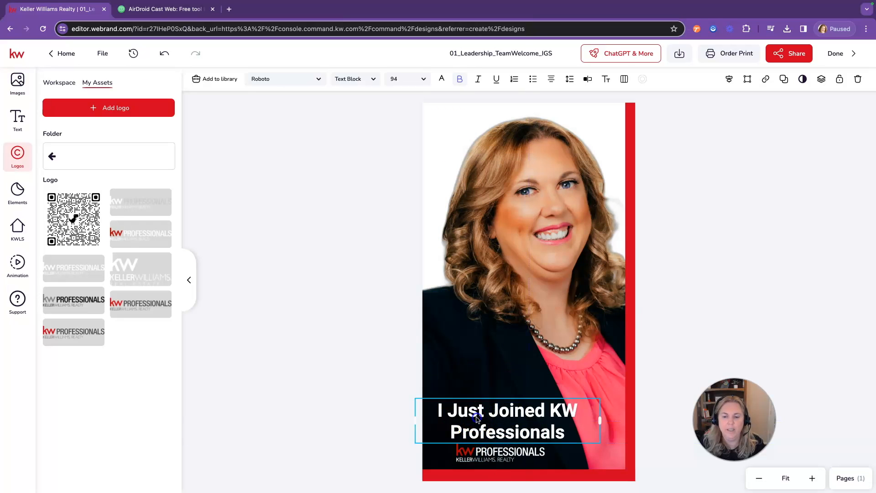
pyautogui.doubleClick(480, 411)
pyautogui.moveTo(564, 411); pyautogui.dragTo(576, 429)
pyautogui.press('BackSpace')
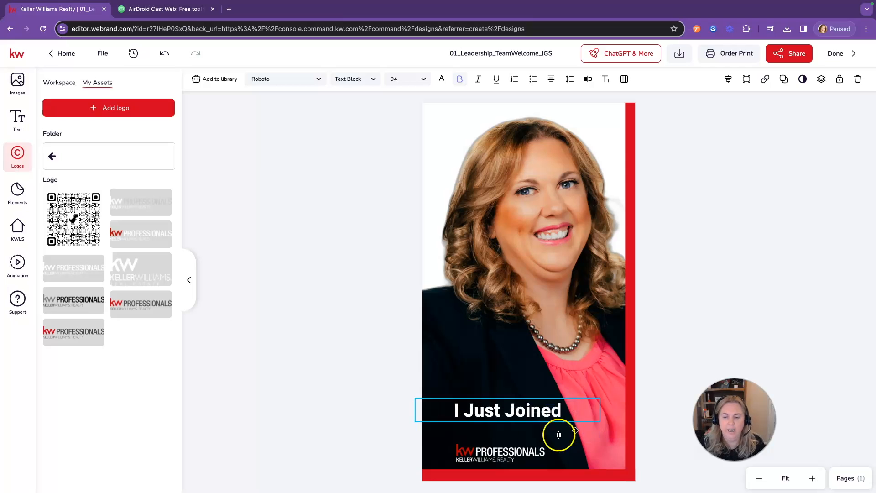
# Step: Enlarge the KW Professionals logo and tuck it directly beneath 'I Just Joined'
pyautogui.click(483, 451)
pyautogui.moveTo(482, 450); pyautogui.dragTo(499, 446)
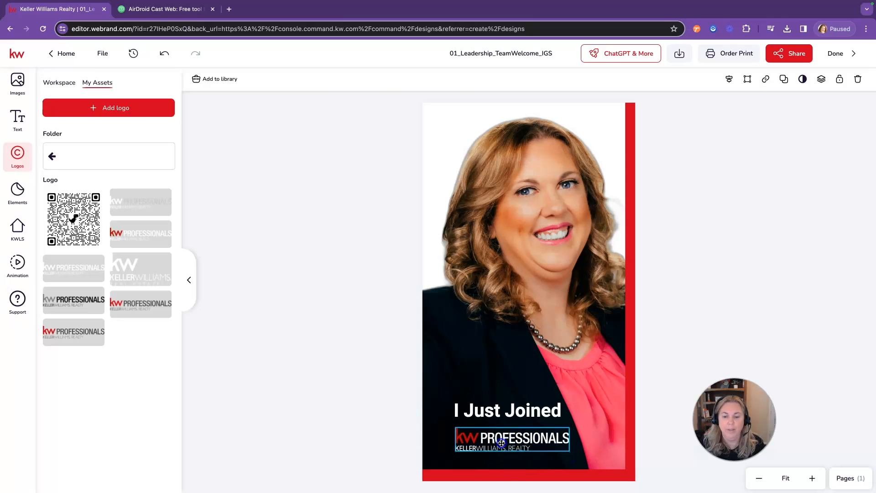
pyautogui.moveTo(495, 411); pyautogui.dragTo(495, 415)
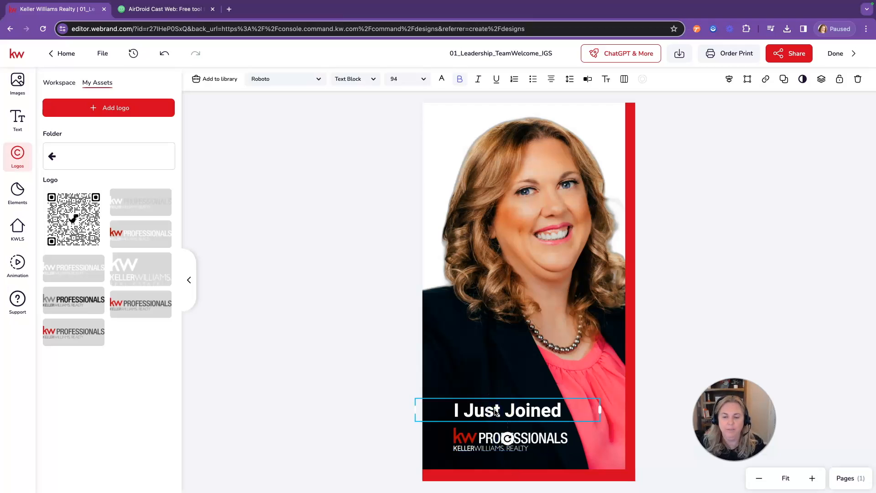
pyautogui.click(650, 327)
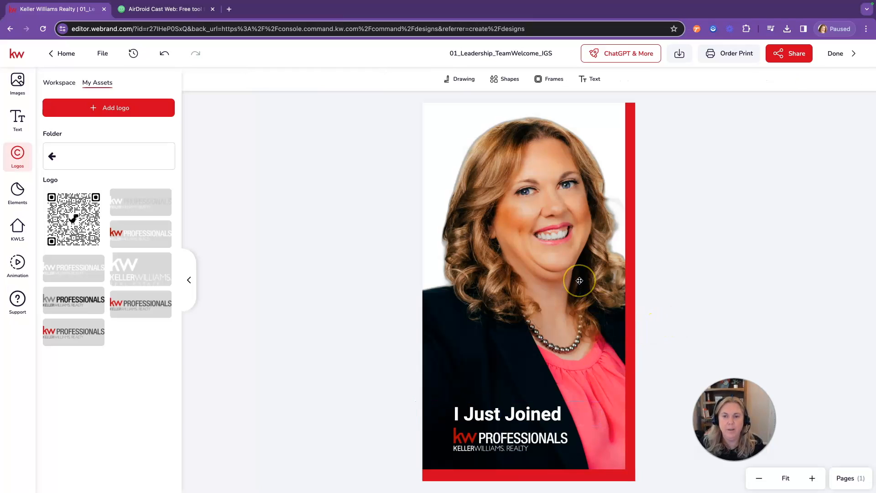
pyautogui.click(545, 277)
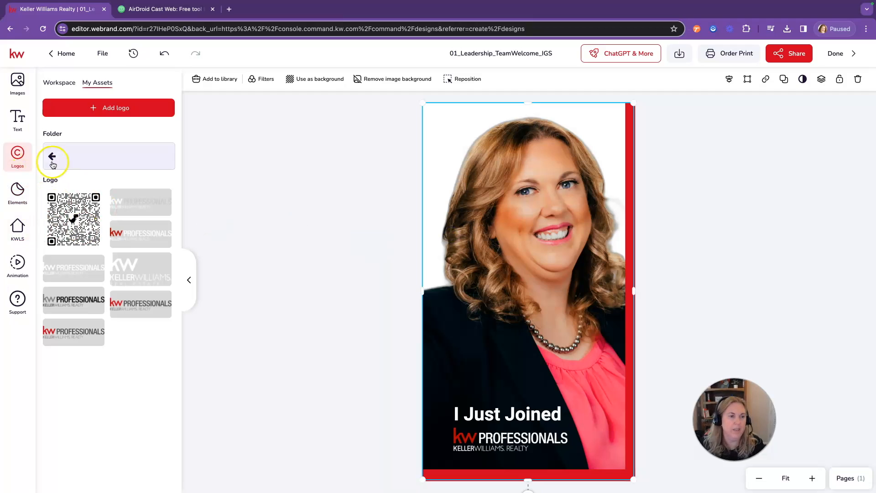
pyautogui.click(17, 110)
pyautogui.click(17, 82)
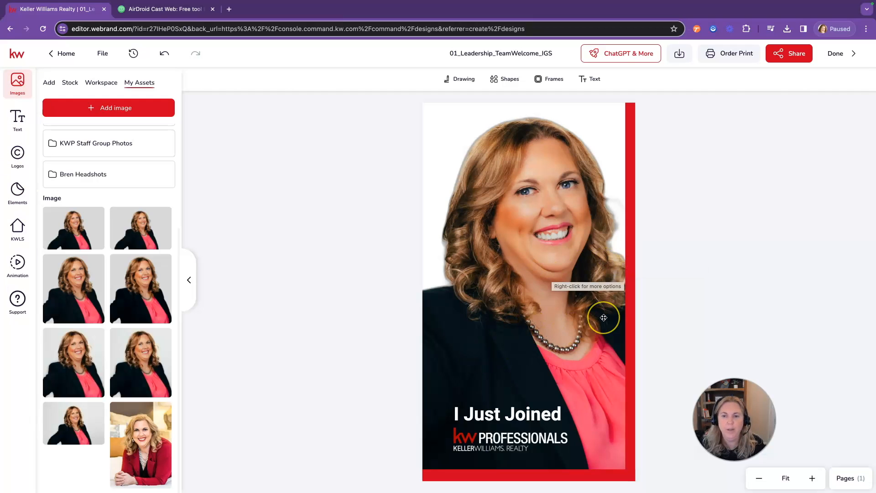